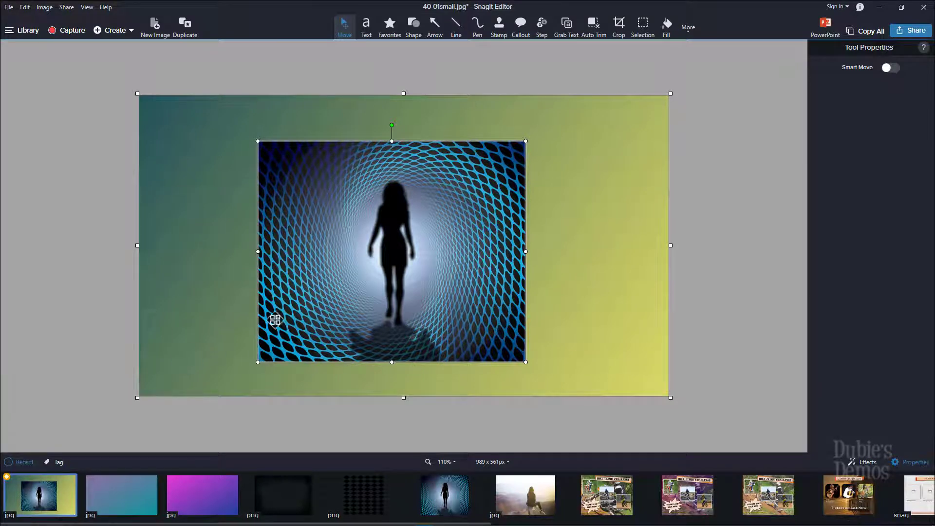
# Reposition the silhouette image on the gradient background.
pyautogui.moveTo(404, 269); pyautogui.dragTo(352, 243)
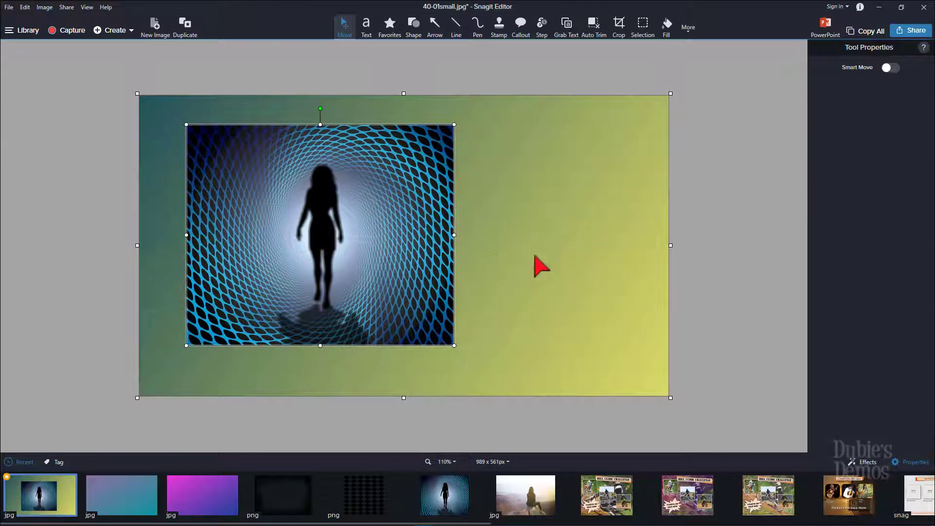
pyautogui.moveTo(326, 251); pyautogui.dragTo(380, 255)
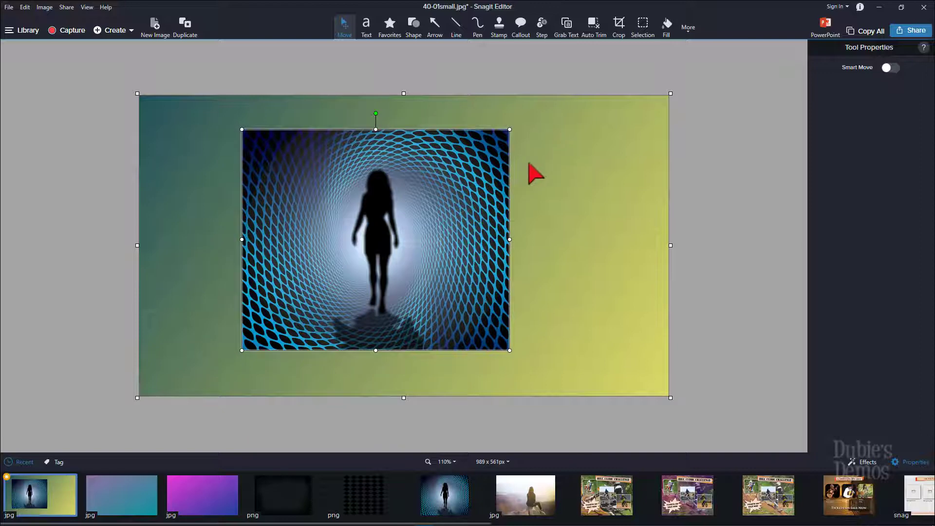
pyautogui.click(618, 27)
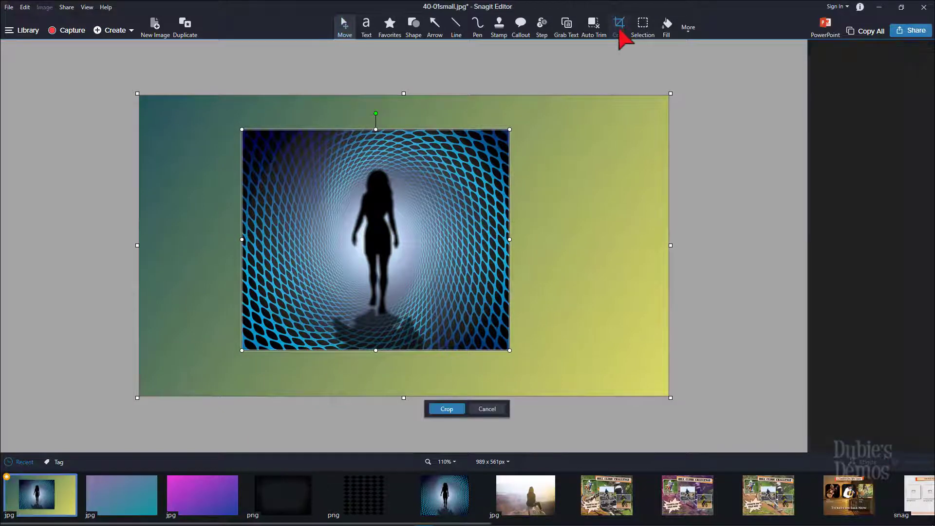
pyautogui.moveTo(467, 395)
pyautogui.mouseDown()
pyautogui.moveTo(461, 308)
pyautogui.moveTo(488, 255)
pyautogui.moveTo(477, 401)
pyautogui.mouseUp()
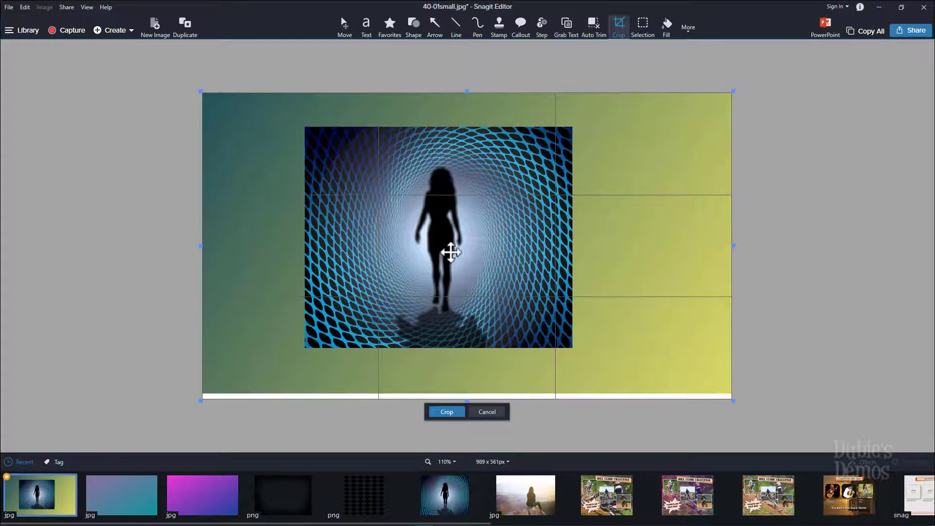
pyautogui.click(490, 412)
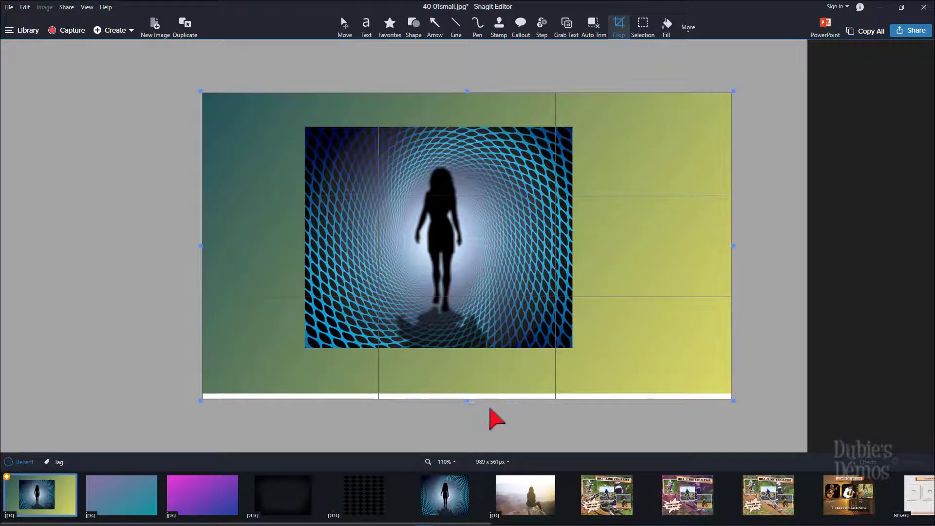
# Delete the silhouette image so only the gradient background is left on the canvas.
pyautogui.moveTo(386, 261); pyautogui.dragTo(372, 248)
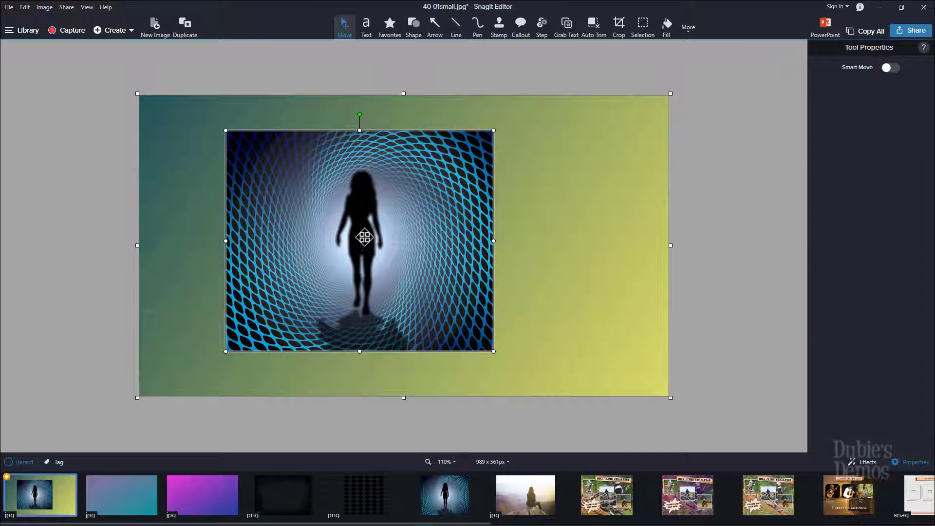
pyautogui.moveTo(343, 229); pyautogui.dragTo(295, 218)
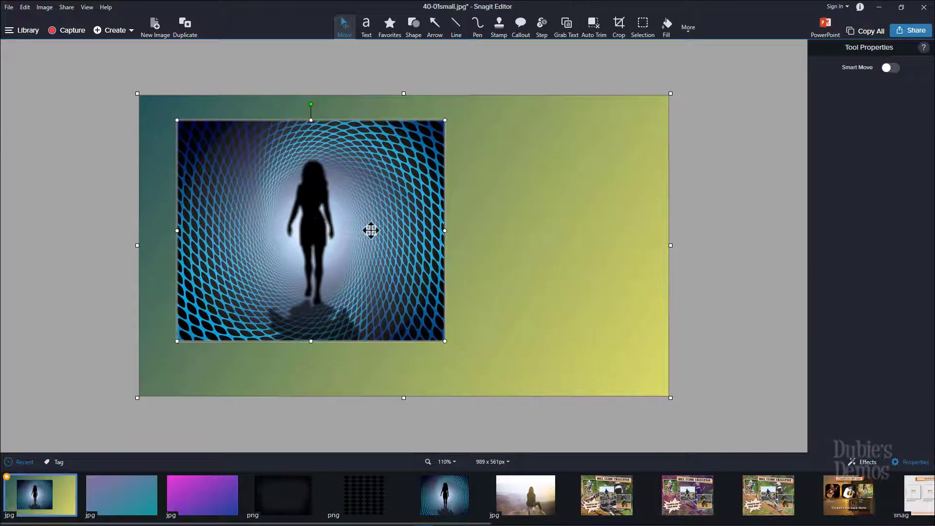
pyautogui.moveTo(357, 217); pyautogui.dragTo(361, 242)
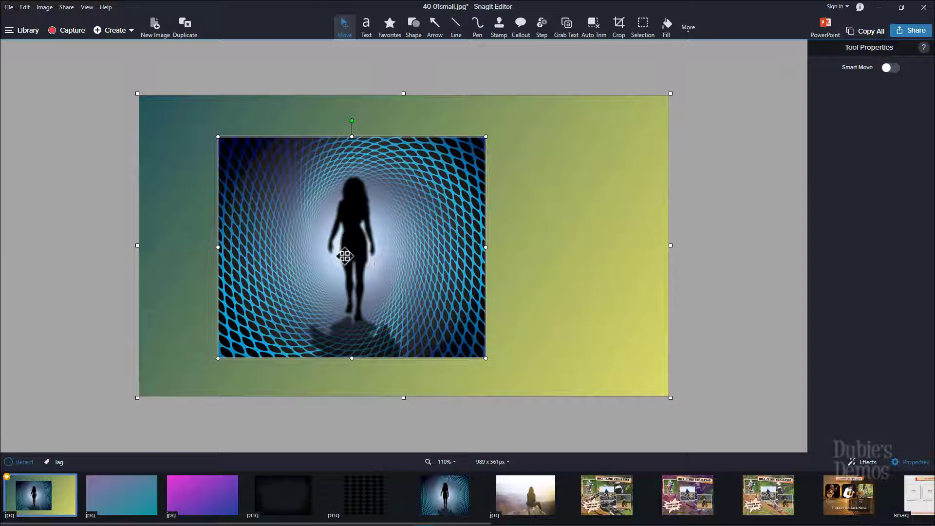
pyautogui.moveTo(344, 256); pyautogui.dragTo(384, 260)
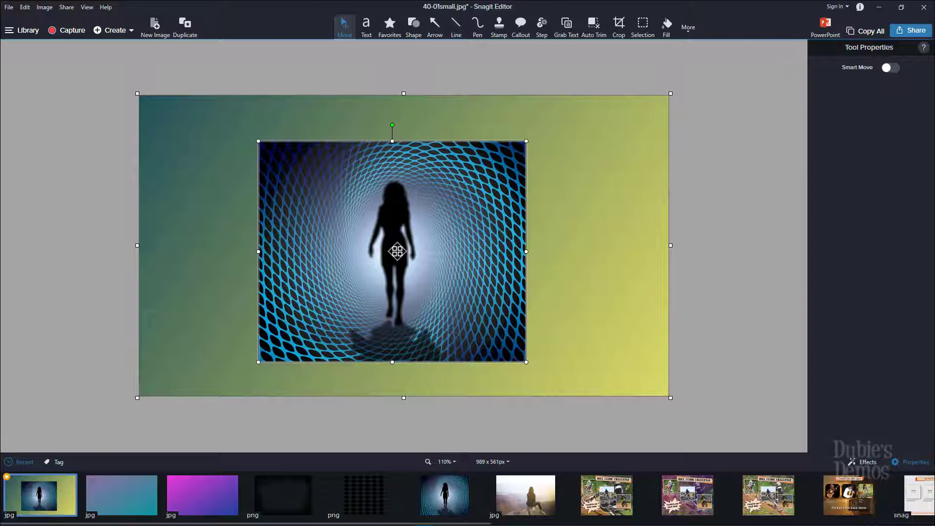
pyautogui.press('Delete')
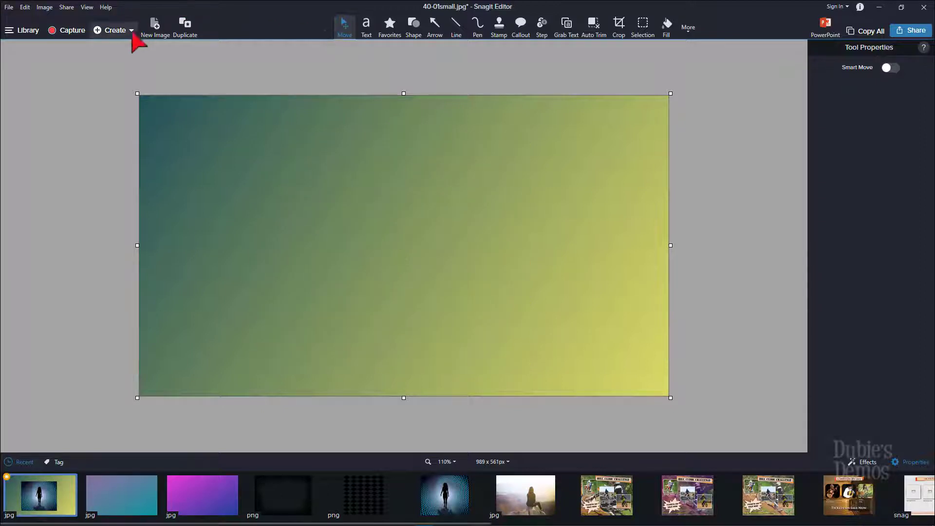
# Create a new image from the Basic 3 Steps Portrait template.
pyautogui.click(111, 32)
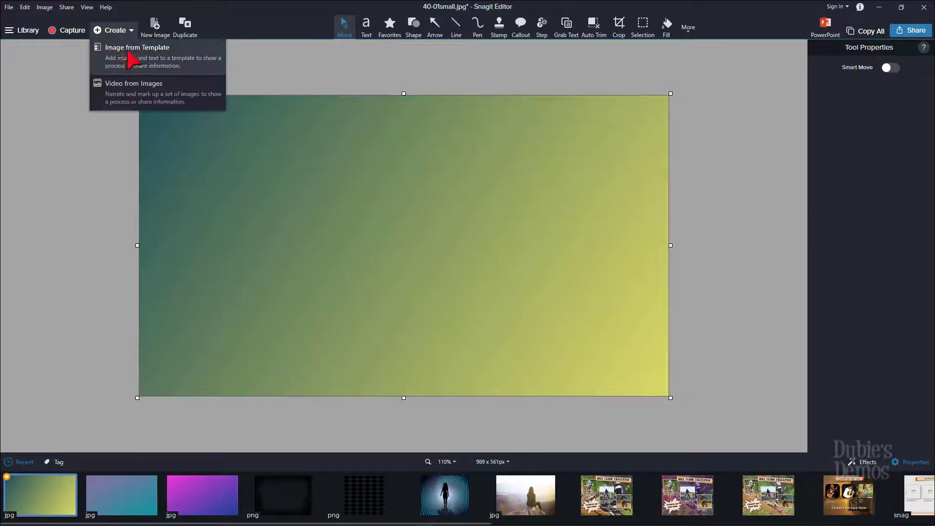
pyautogui.click(144, 56)
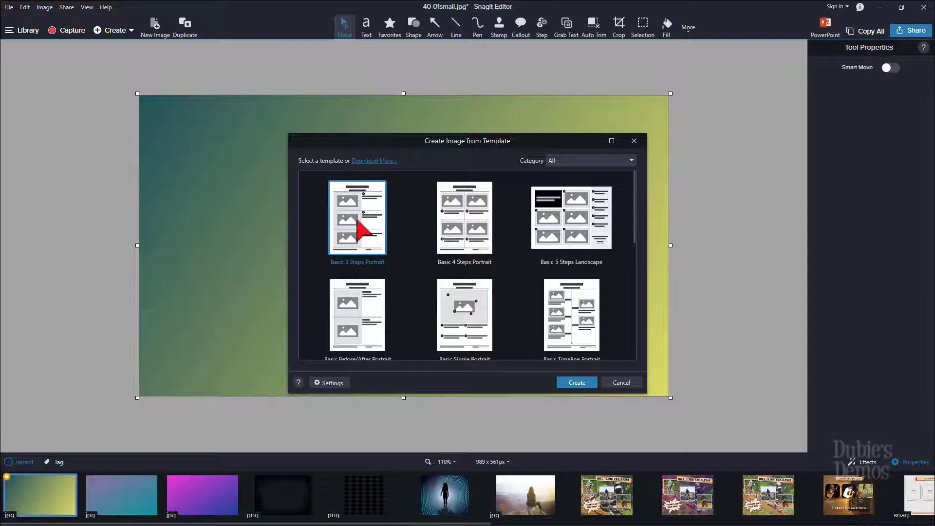
pyautogui.click(575, 383)
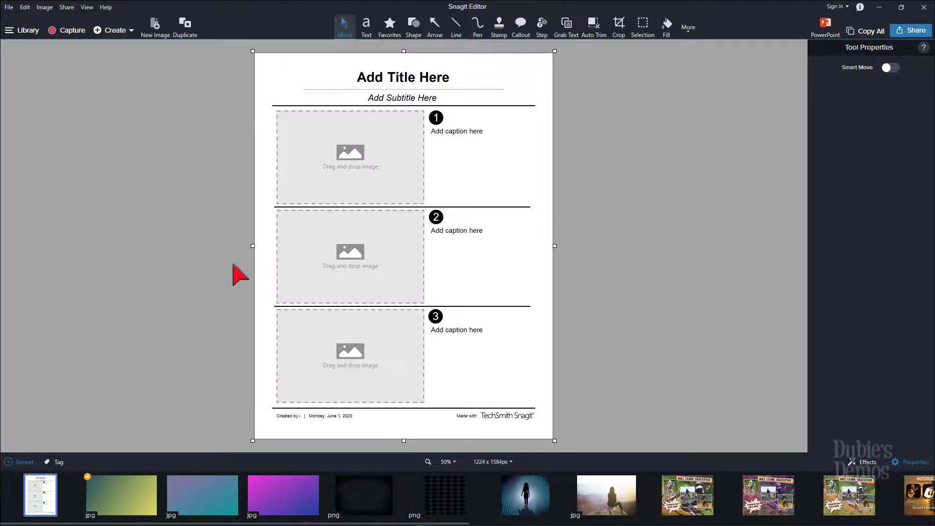
# Copy the template's step 1 image placeholder and paste it onto the gradient background in 40-01small.jpg.
pyautogui.click(343, 163)
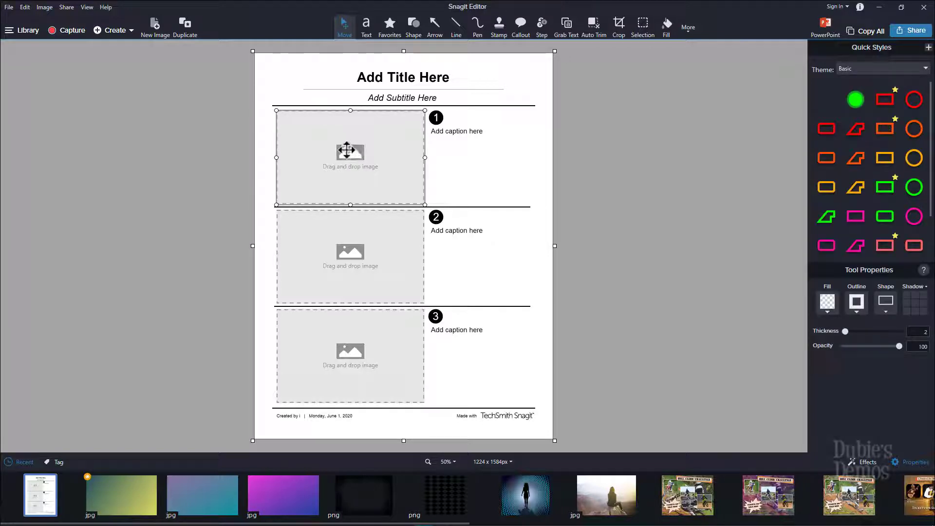
pyautogui.rightClick(344, 139)
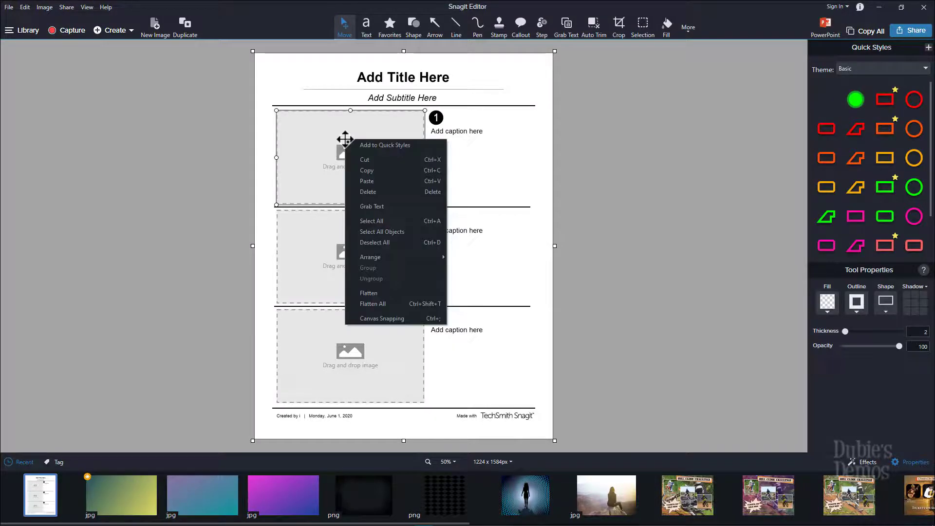
pyautogui.click(377, 176)
pyautogui.click(84, 483)
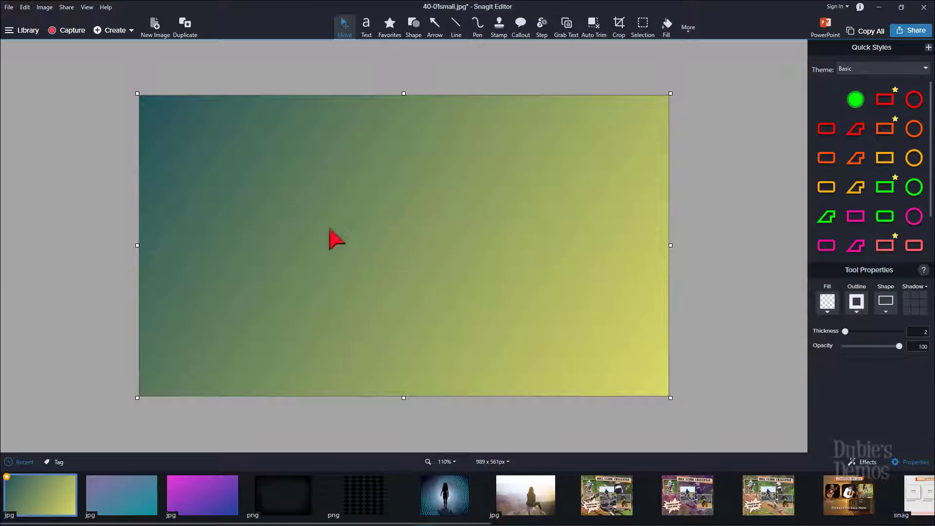
pyautogui.rightClick(409, 215)
pyautogui.click(438, 231)
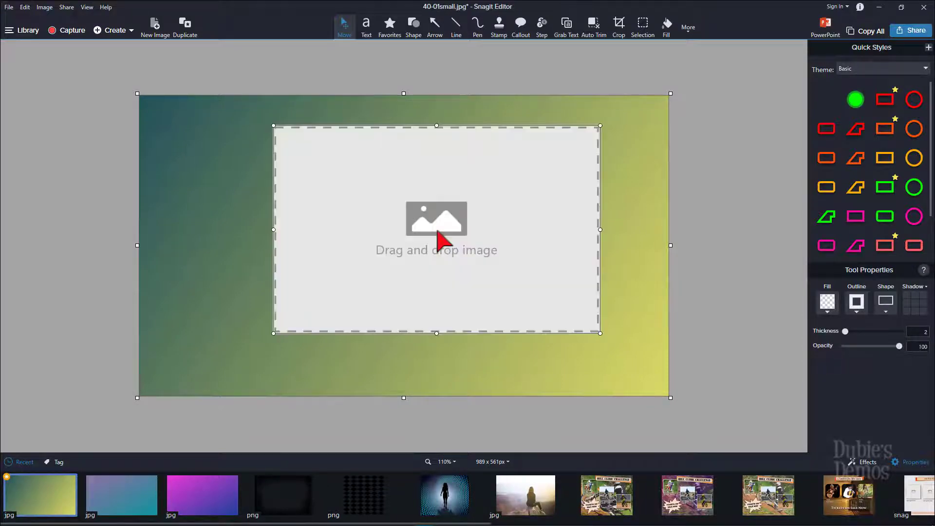
pyautogui.moveTo(416, 217); pyautogui.dragTo(389, 215)
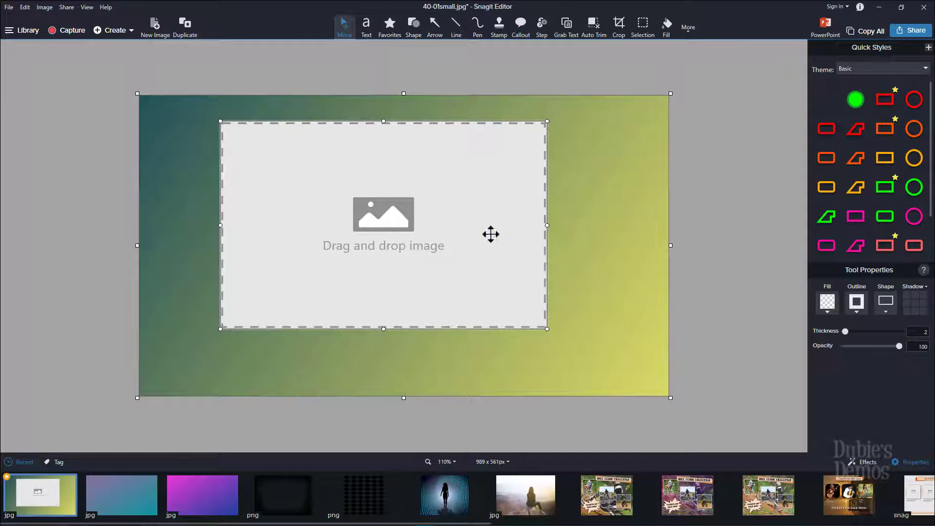
# Make the placeholder's outline transparent and resize it to a tall portrait rectangle on the canvas.
pyautogui.click(856, 312)
pyautogui.click(882, 351)
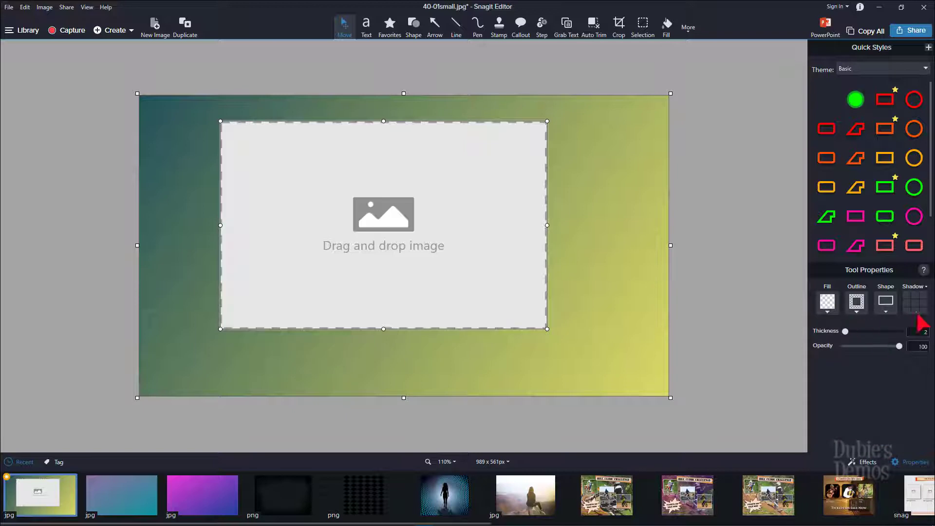
pyautogui.moveTo(548, 330); pyautogui.dragTo(409, 360)
pyautogui.moveTo(341, 265); pyautogui.dragTo(332, 271)
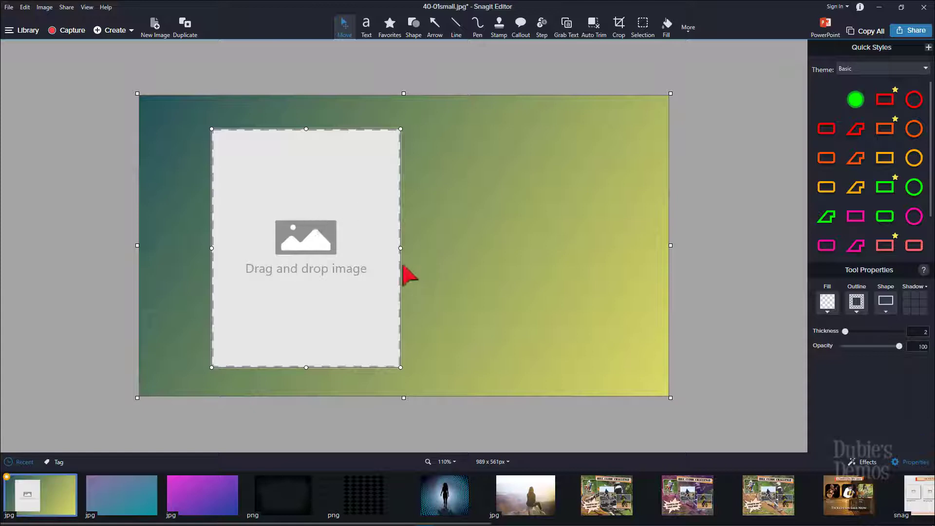
# Copy the portrait placeholder and reposition it near the middle of the gradient canvas.
pyautogui.rightClick(304, 227)
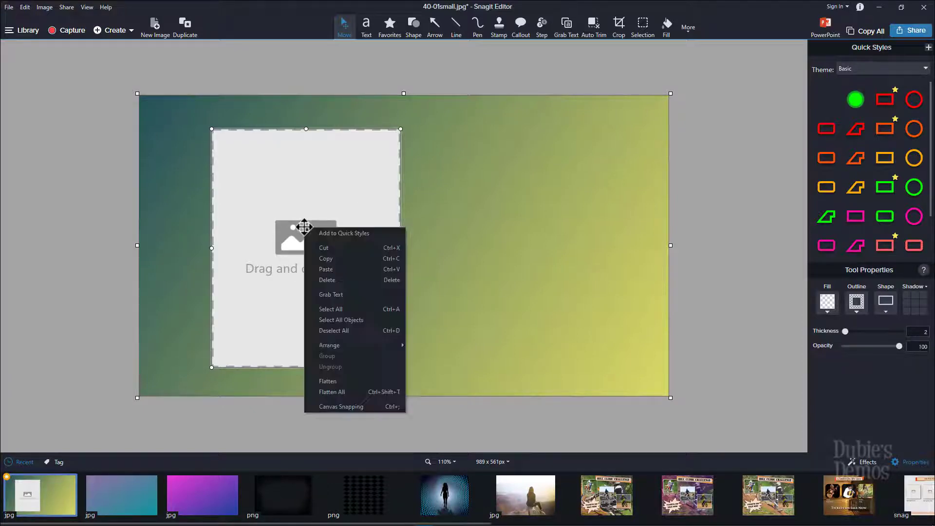
pyautogui.click(327, 265)
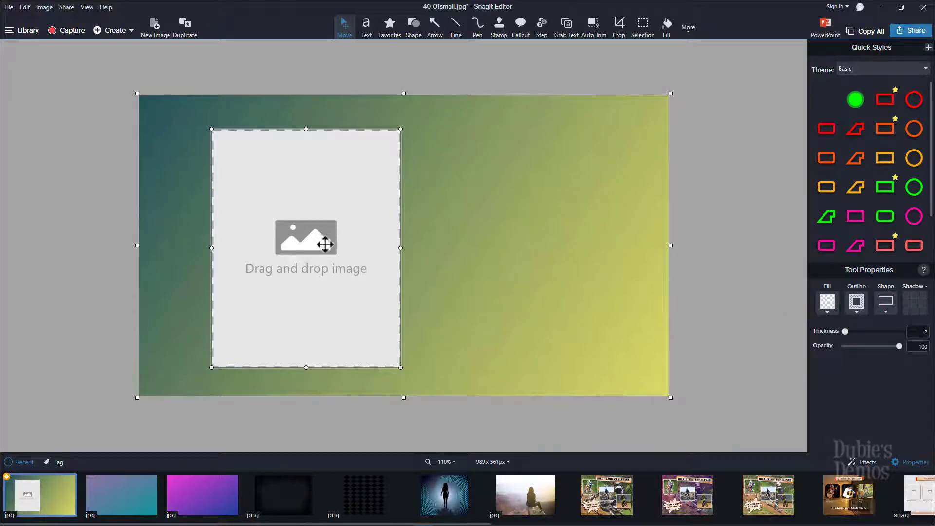
pyautogui.moveTo(325, 244); pyautogui.dragTo(299, 233)
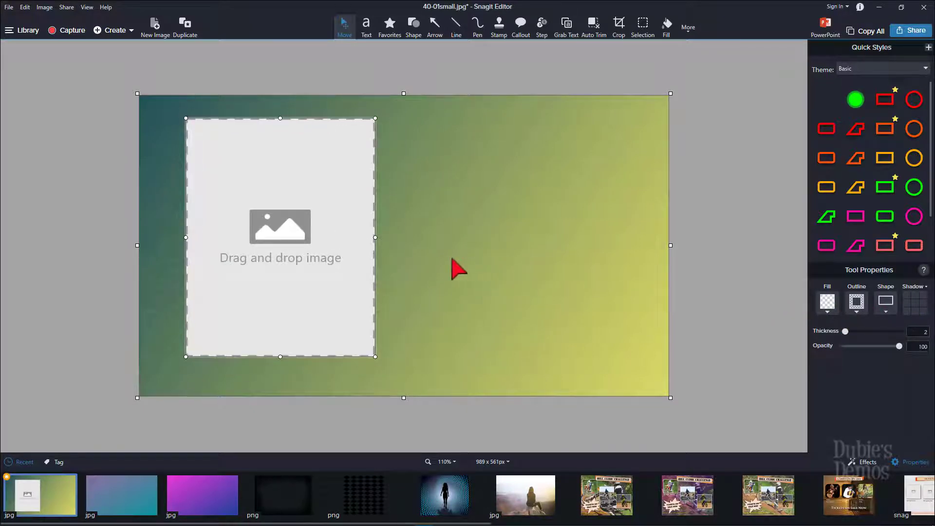
pyautogui.moveTo(286, 234); pyautogui.dragTo(401, 231)
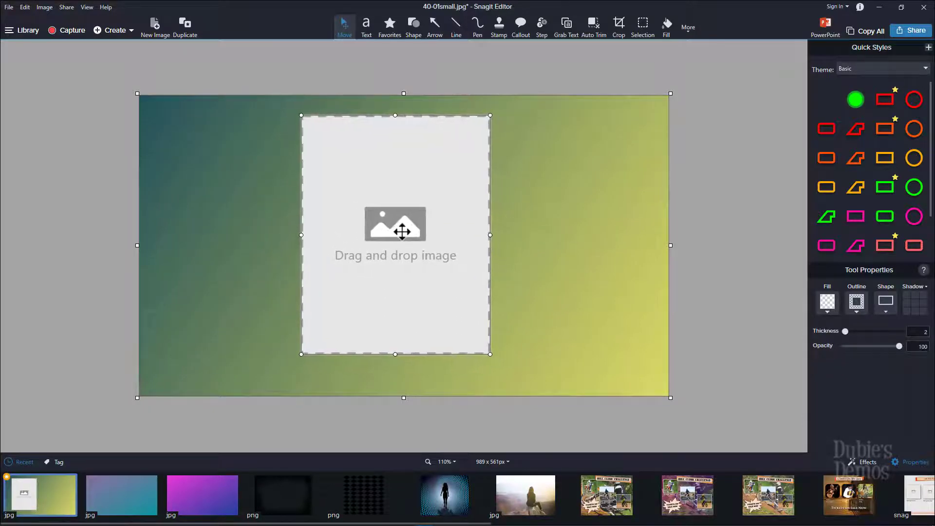
# Fill the placeholder with the photo of the woman sitting on a rock and extend the frame's left edge outward.
pyautogui.moveTo(527, 493); pyautogui.dragTo(384, 246)
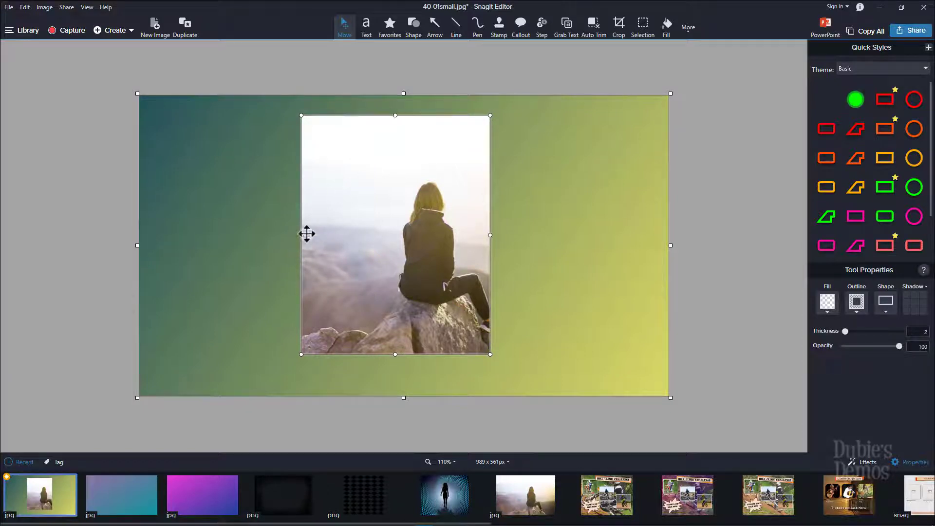
pyautogui.moveTo(300, 236)
pyautogui.mouseDown()
pyautogui.moveTo(407, 244)
pyautogui.moveTo(289, 248)
pyautogui.moveTo(415, 244)
pyautogui.moveTo(297, 249)
pyautogui.mouseUp()
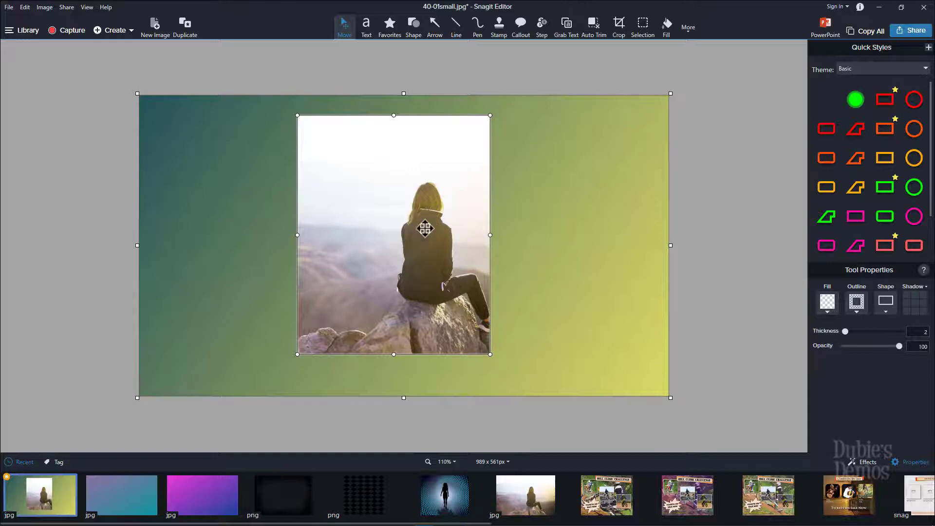
pyautogui.moveTo(297, 234); pyautogui.dragTo(261, 235)
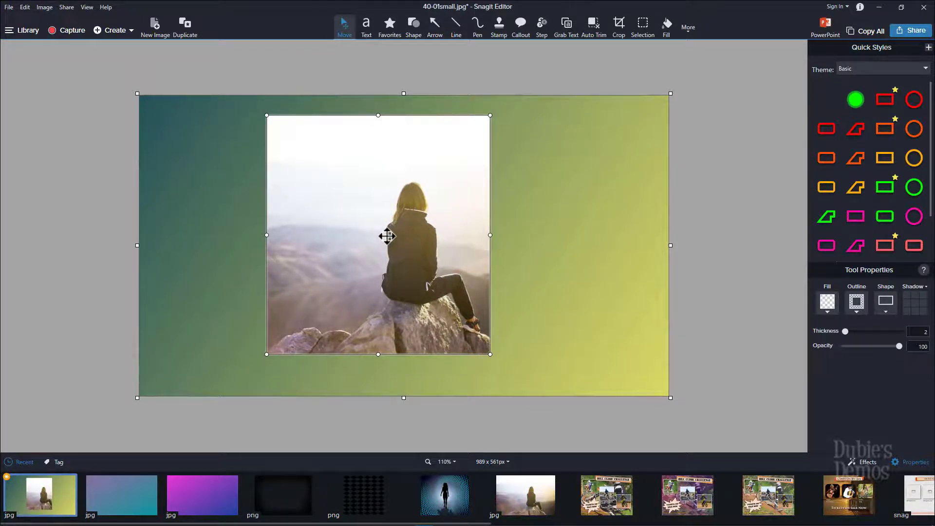
# Shift the photo left inside its frame so the seated woman sits nearer the frame's center.
pyautogui.doubleClick(387, 236)
pyautogui.moveTo(516, 210); pyautogui.dragTo(498, 213)
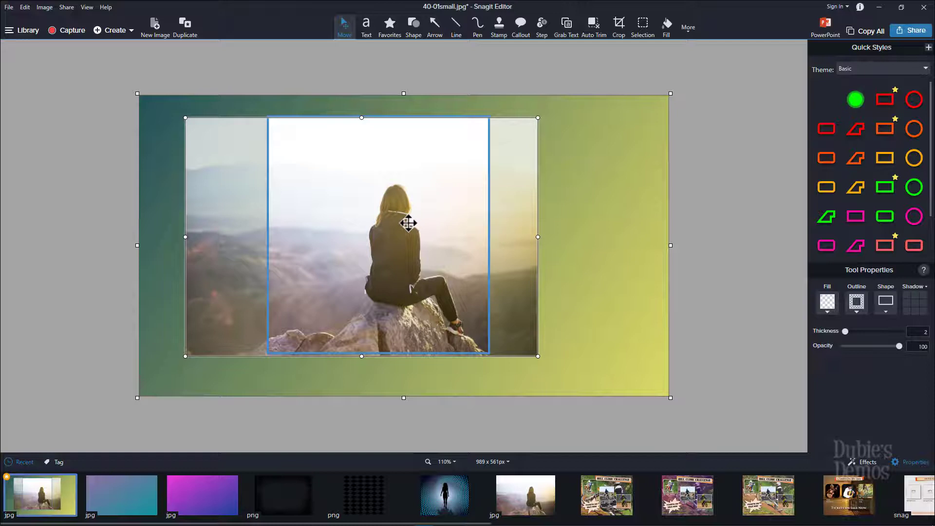
pyautogui.moveTo(408, 223)
pyautogui.mouseDown()
pyautogui.moveTo(348, 214)
pyautogui.moveTo(388, 219)
pyautogui.moveTo(384, 209)
pyautogui.moveTo(385, 225)
pyautogui.moveTo(397, 222)
pyautogui.mouseUp()
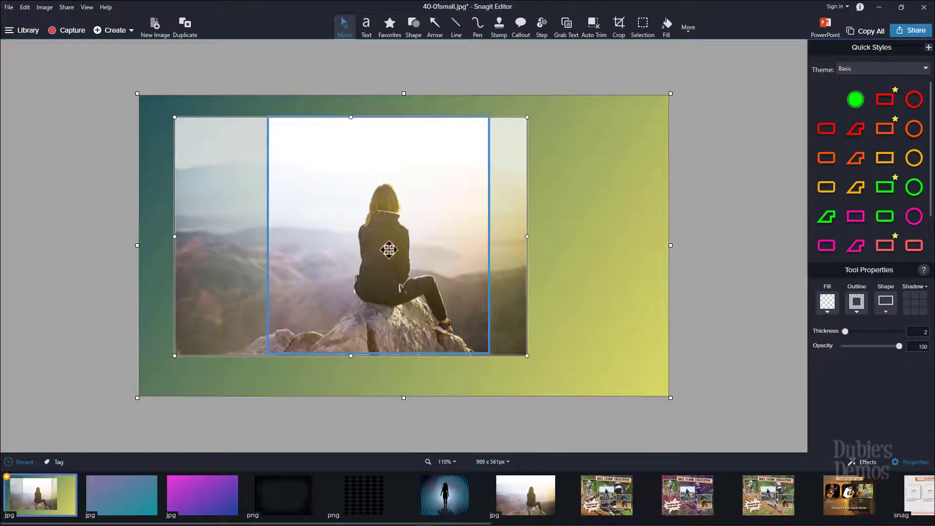
pyautogui.moveTo(389, 250); pyautogui.dragTo(380, 249)
pyautogui.moveTo(380, 247); pyautogui.dragTo(378, 250)
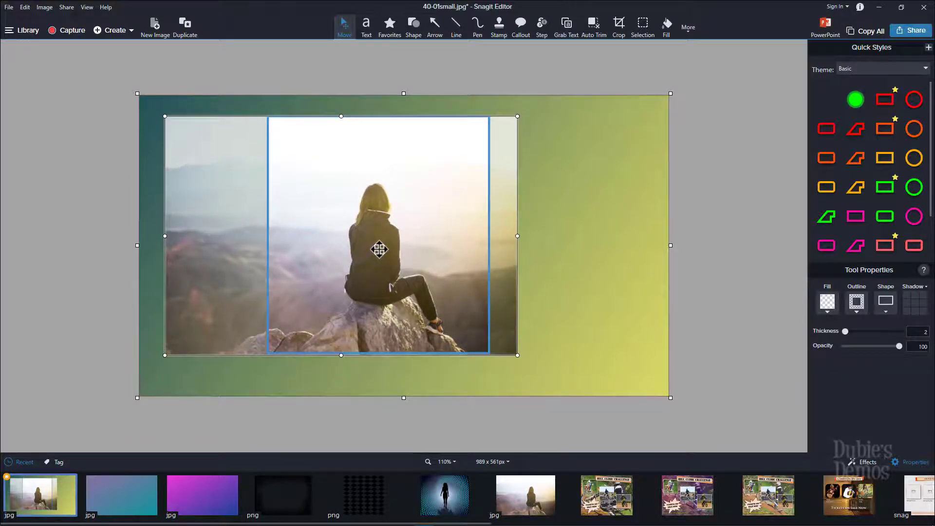
pyautogui.click(605, 242)
# Crop the photo closely around the seated woman by bringing in all four sides of its frame.
pyautogui.click(355, 205)
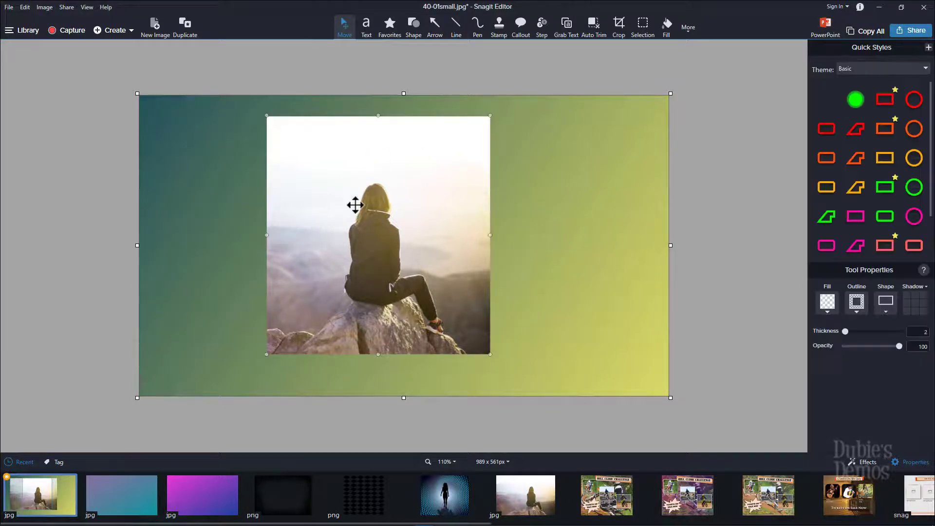
pyautogui.moveTo(410, 213); pyautogui.dragTo(413, 213)
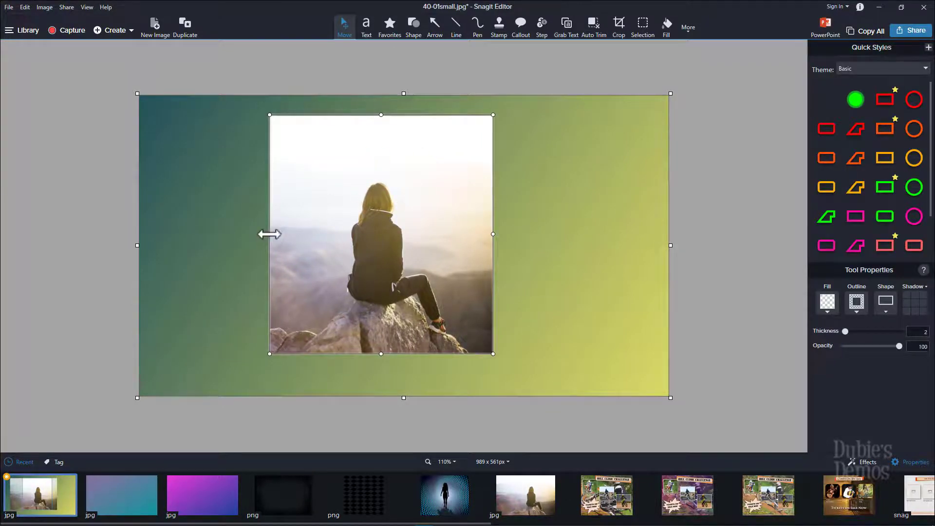
pyautogui.moveTo(269, 235); pyautogui.dragTo(332, 234)
pyautogui.moveTo(493, 233); pyautogui.dragTo(452, 234)
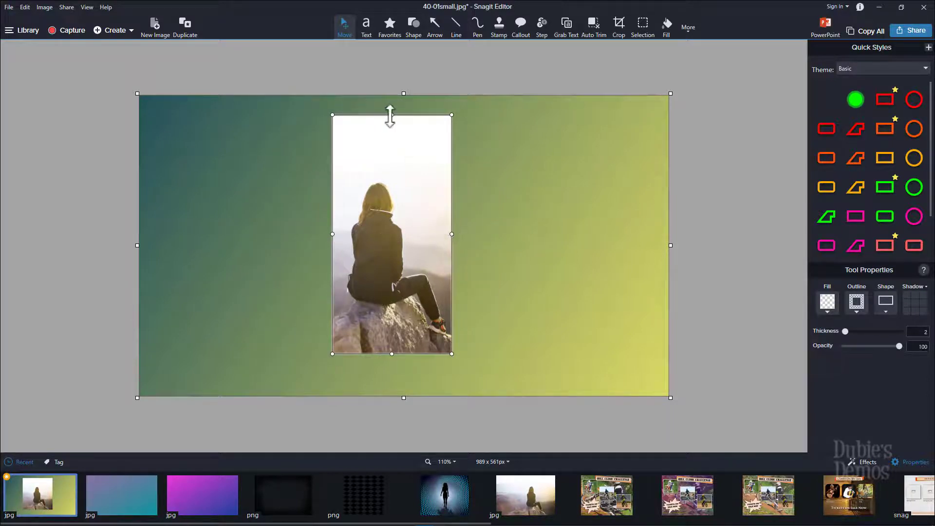
pyautogui.moveTo(391, 117); pyautogui.dragTo(384, 169)
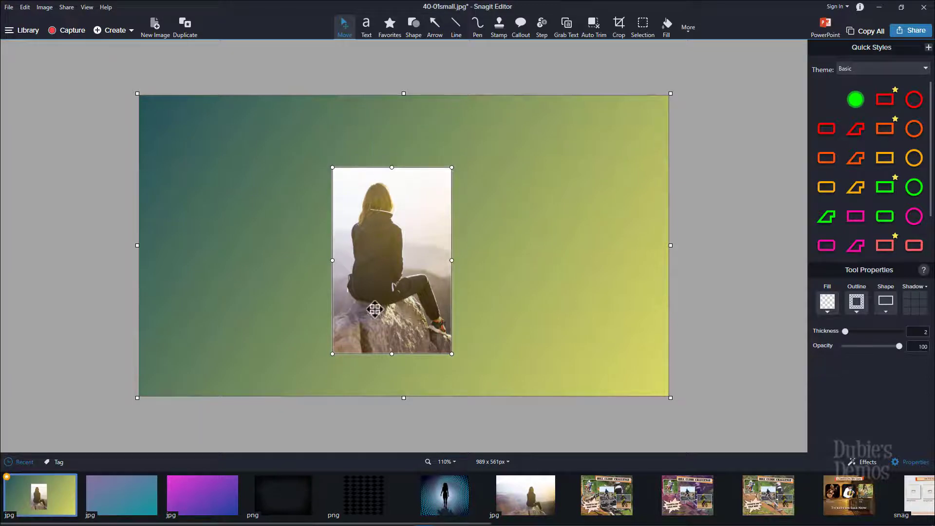
pyautogui.moveTo(392, 354)
pyautogui.mouseDown()
pyautogui.moveTo(392, 333)
pyautogui.moveTo(394, 340)
pyautogui.mouseUp()
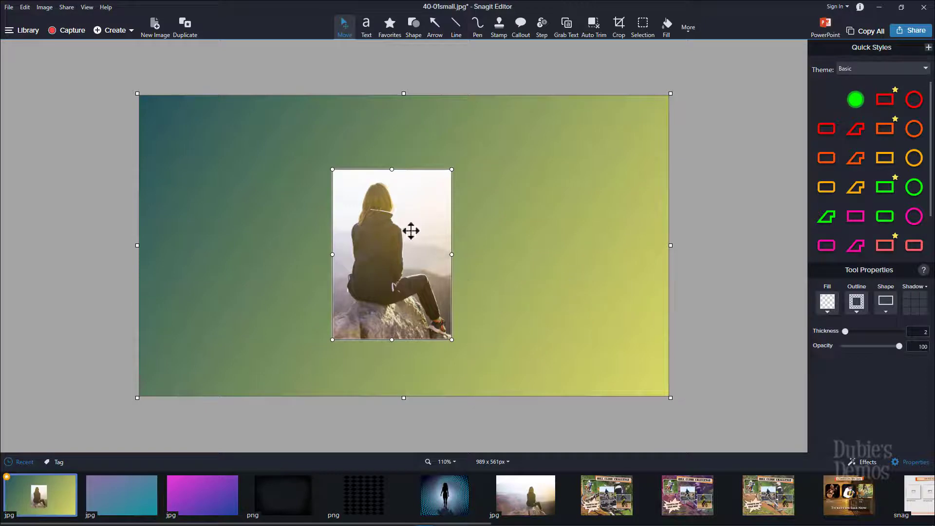
# Remove the cropped photo from the canvas and paste a fresh portrait placeholder near the middle of the gradient.
pyautogui.moveTo(422, 249); pyautogui.dragTo(287, 212)
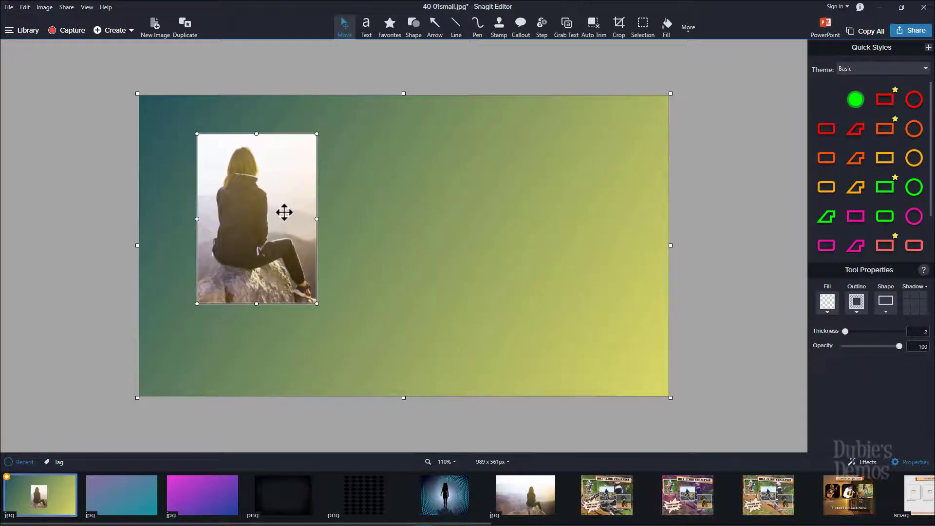
pyautogui.hotkey('ctrl', 'x')
pyautogui.rightClick(348, 217)
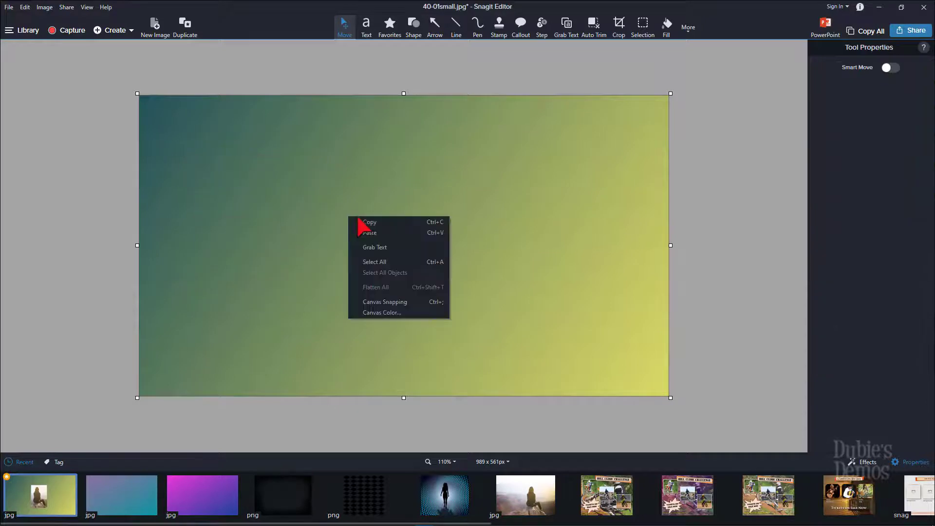
pyautogui.click(379, 234)
pyautogui.moveTo(388, 246); pyautogui.dragTo(394, 252)
# Fill the placeholder with the photo of the woman on a rock, shrink the frame and move it to the canvas's left half.
pyautogui.moveTo(521, 482); pyautogui.dragTo(360, 207)
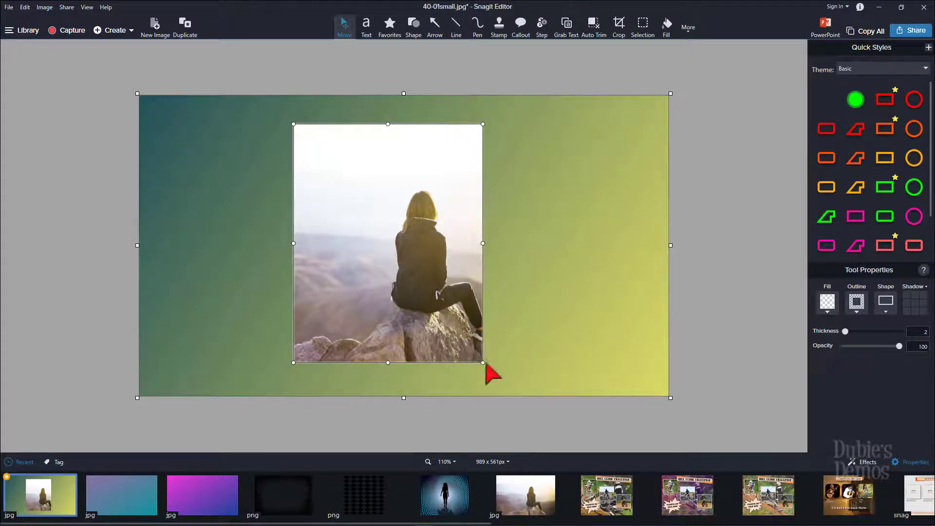
pyautogui.moveTo(483, 362); pyautogui.dragTo(409, 314)
pyautogui.moveTo(357, 236); pyautogui.dragTo(287, 246)
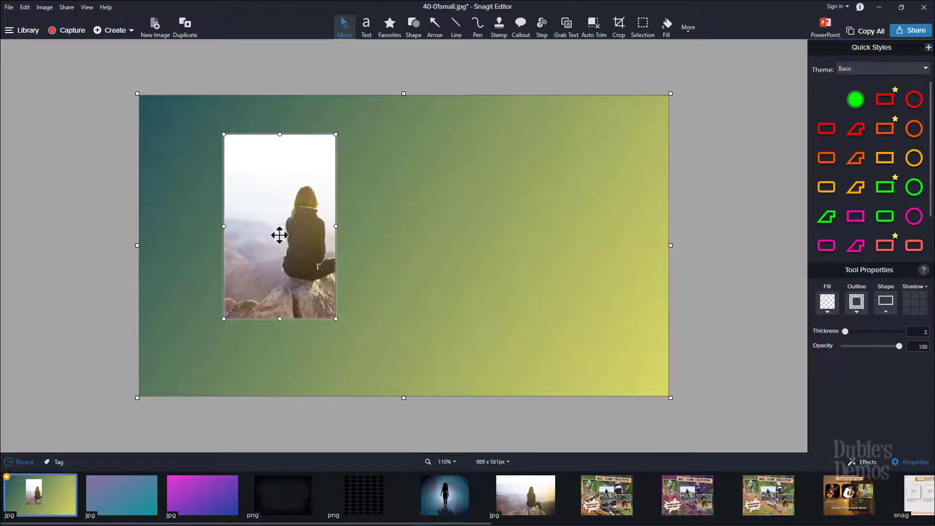
pyautogui.moveTo(224, 226)
pyautogui.mouseDown()
pyautogui.moveTo(263, 225)
pyautogui.moveTo(195, 226)
pyautogui.moveTo(216, 226)
pyautogui.mouseUp()
# Enlarge the photo inside its frame and reposition it so the seated woman fills the visible area.
pyautogui.doubleClick(278, 225)
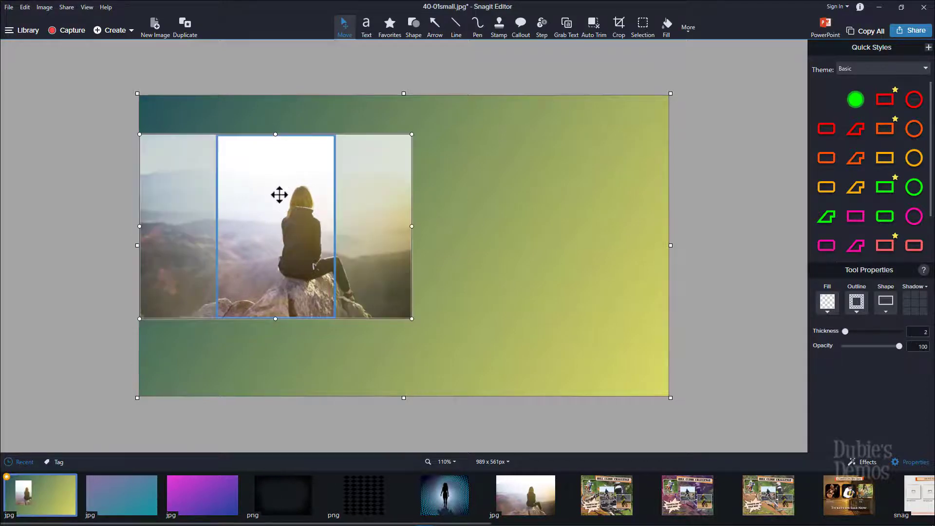
pyautogui.moveTo(300, 228); pyautogui.dragTo(273, 228)
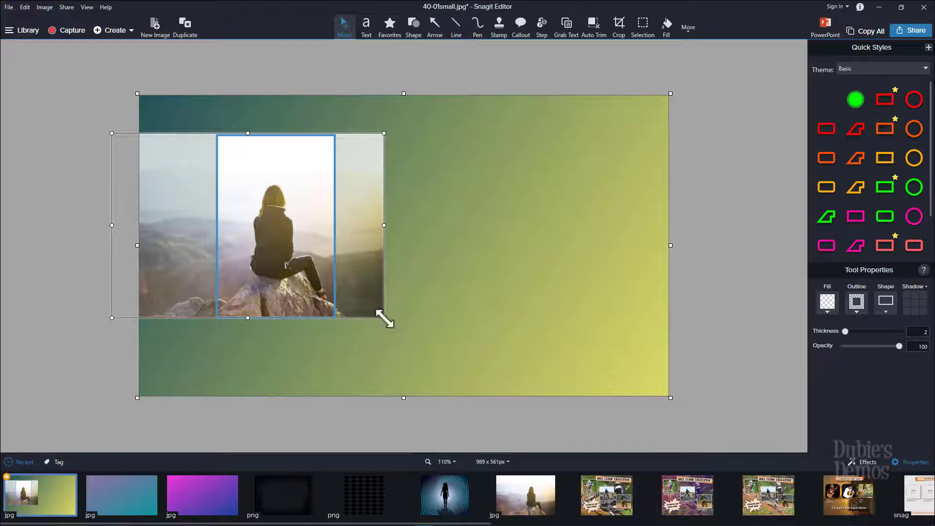
pyautogui.moveTo(384, 318); pyautogui.dragTo(363, 291)
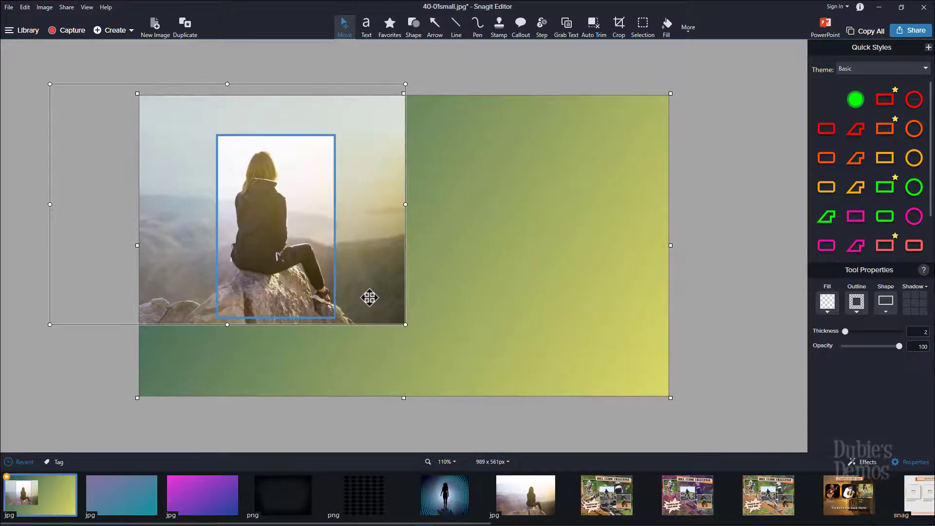
pyautogui.moveTo(406, 326); pyautogui.dragTo(388, 314)
pyautogui.moveTo(369, 278); pyautogui.dragTo(378, 287)
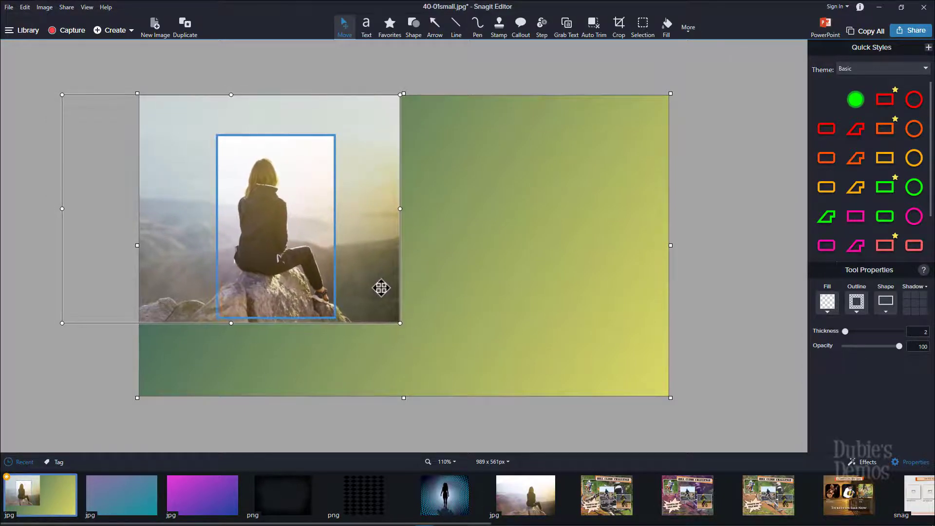
pyautogui.click(503, 271)
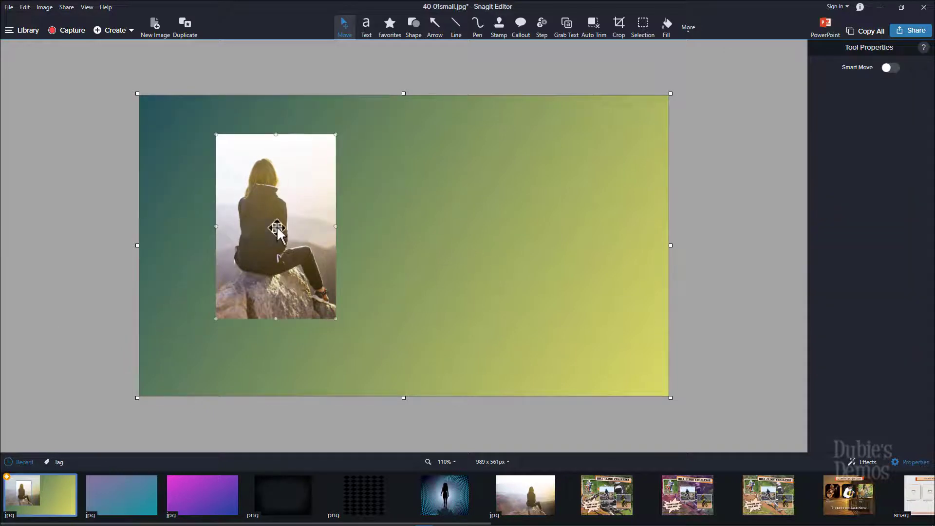
# Bring the frame's left edge slightly inward and extend its lower-right corner outward beyond the photo's bottom edge.
pyautogui.click(335, 227)
pyautogui.click(335, 227)
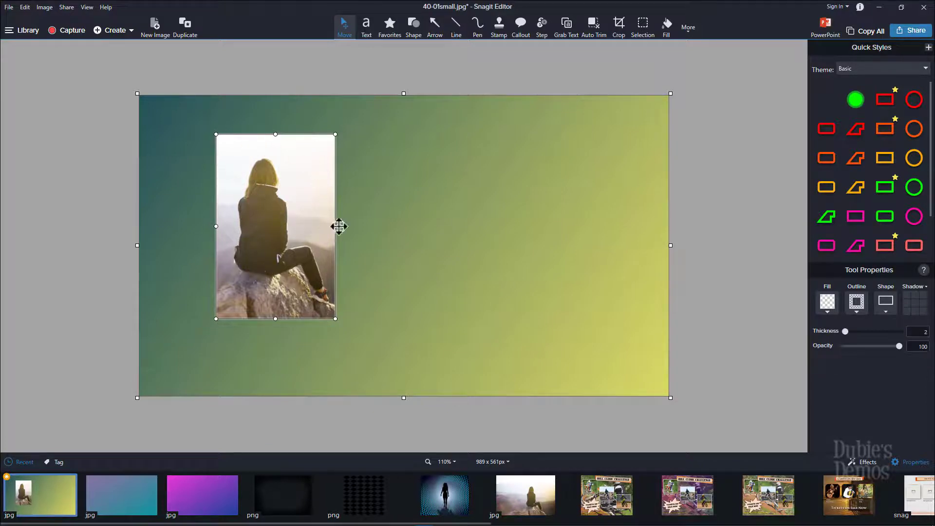
pyautogui.moveTo(334, 226)
pyautogui.mouseDown()
pyautogui.moveTo(319, 226)
pyautogui.moveTo(335, 226)
pyautogui.mouseUp()
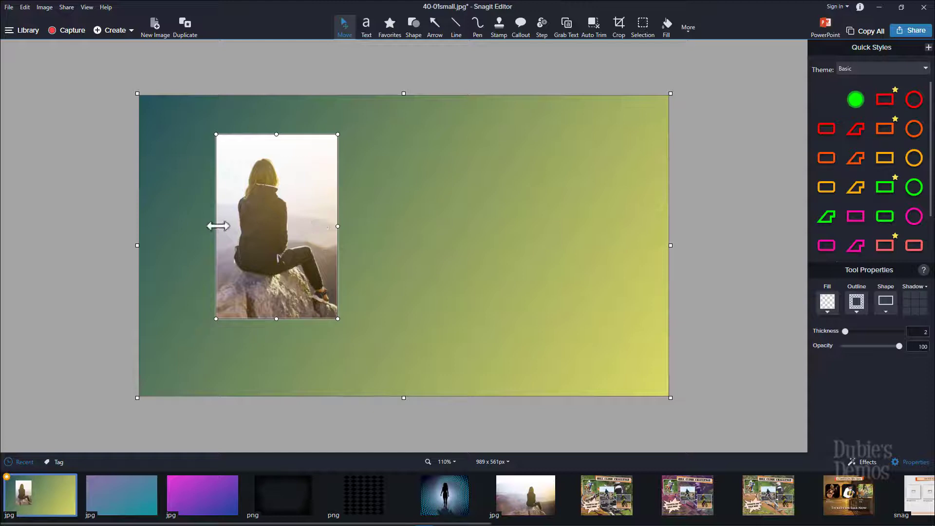
pyautogui.moveTo(218, 226); pyautogui.dragTo(224, 225)
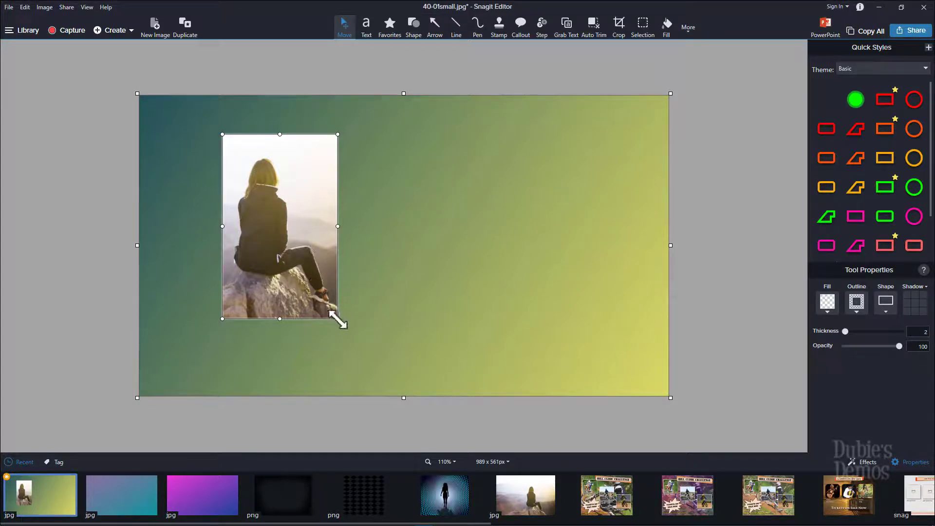
pyautogui.moveTo(338, 320); pyautogui.dragTo(368, 347)
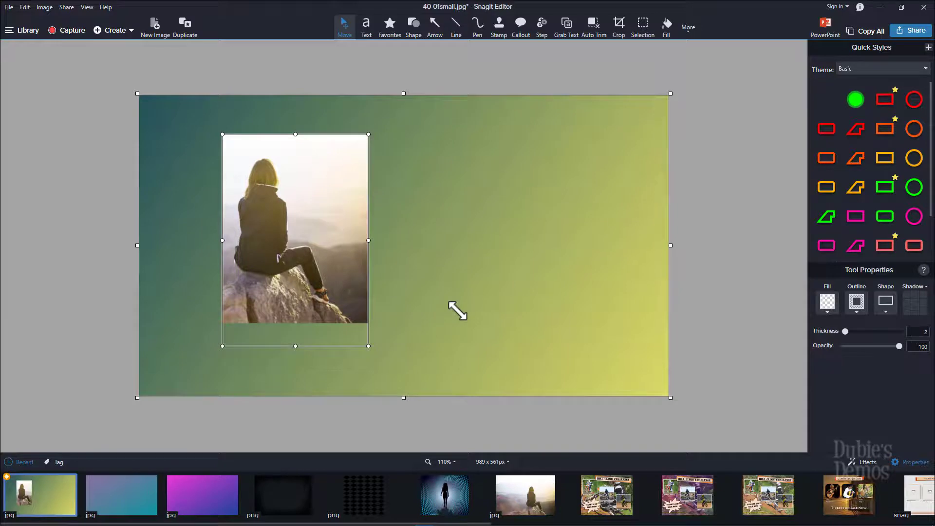
# Scale up and reposition the photo inside the enlarged frame until it covers the empty strip at the bottom.
pyautogui.doubleClick(287, 234)
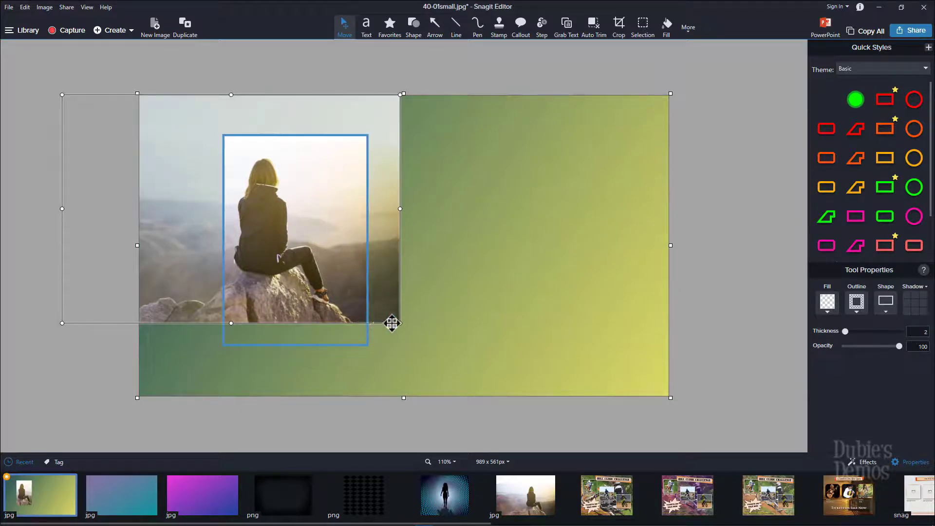
pyautogui.moveTo(399, 323); pyautogui.dragTo(437, 360)
pyautogui.moveTo(425, 320); pyautogui.dragTo(414, 317)
pyautogui.moveTo(443, 354); pyautogui.dragTo(454, 367)
pyautogui.moveTo(431, 331); pyautogui.dragTo(423, 326)
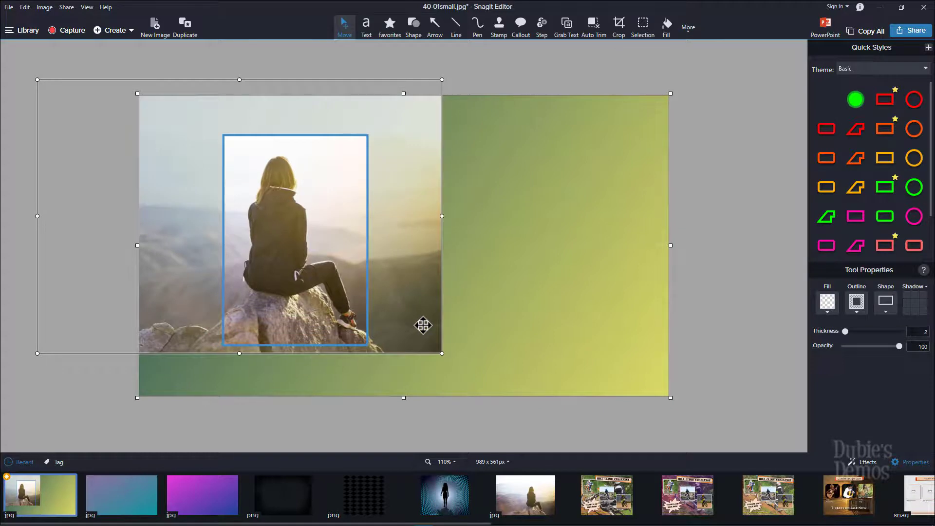
pyautogui.click(519, 290)
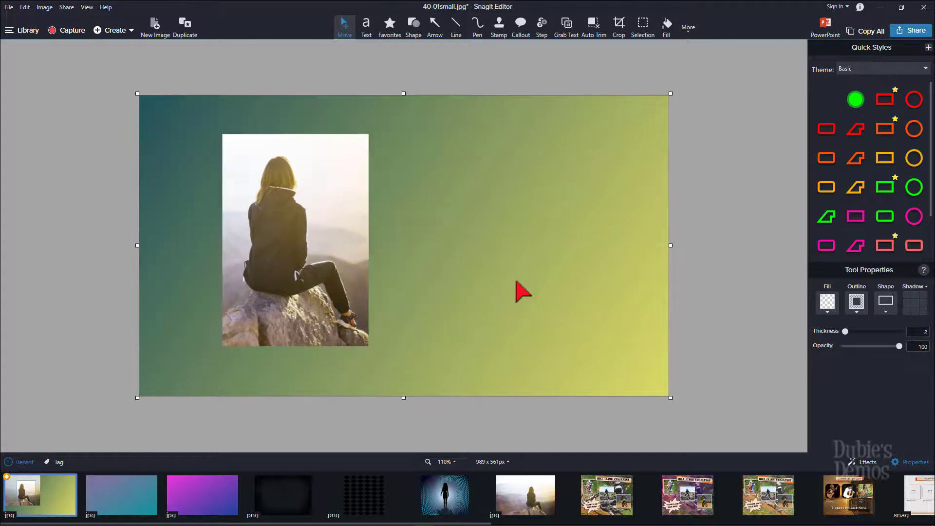
# Trim the frame's right, left and bottom edges slightly and move the photo close to the canvas center.
pyautogui.click(369, 243)
pyautogui.moveTo(369, 241); pyautogui.dragTo(366, 241)
pyautogui.moveTo(223, 239); pyautogui.dragTo(229, 240)
pyautogui.moveTo(297, 345); pyautogui.dragTo(296, 340)
pyautogui.moveTo(294, 253); pyautogui.dragTo(377, 253)
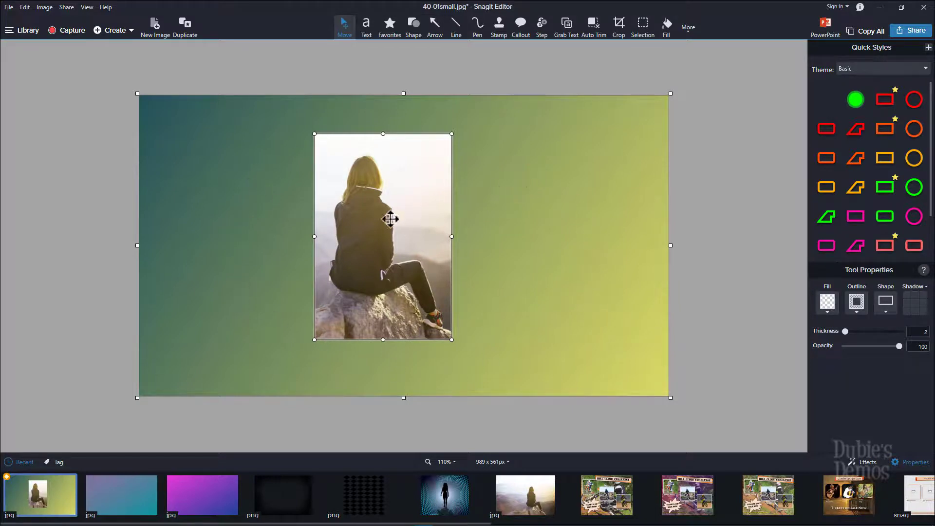
pyautogui.moveTo(388, 233); pyautogui.dragTo(372, 233)
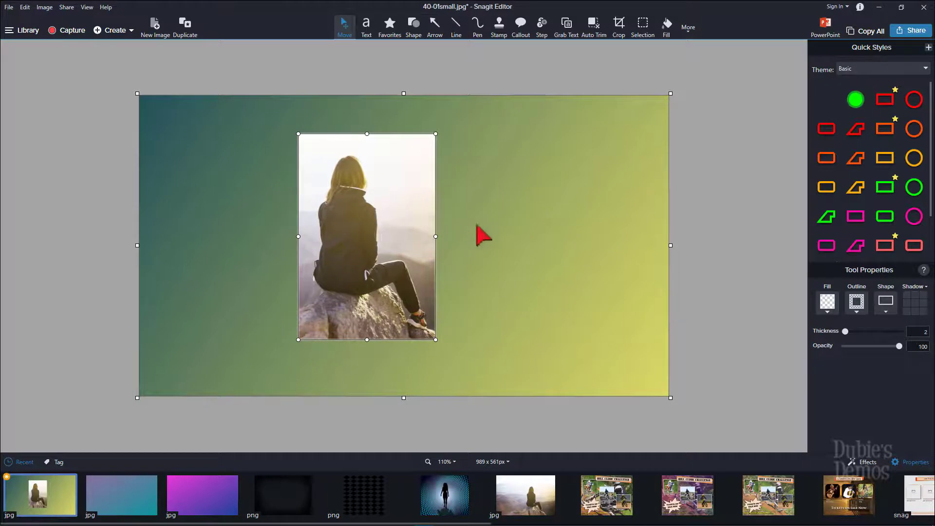
pyautogui.moveTo(372, 226); pyautogui.dragTo(375, 227)
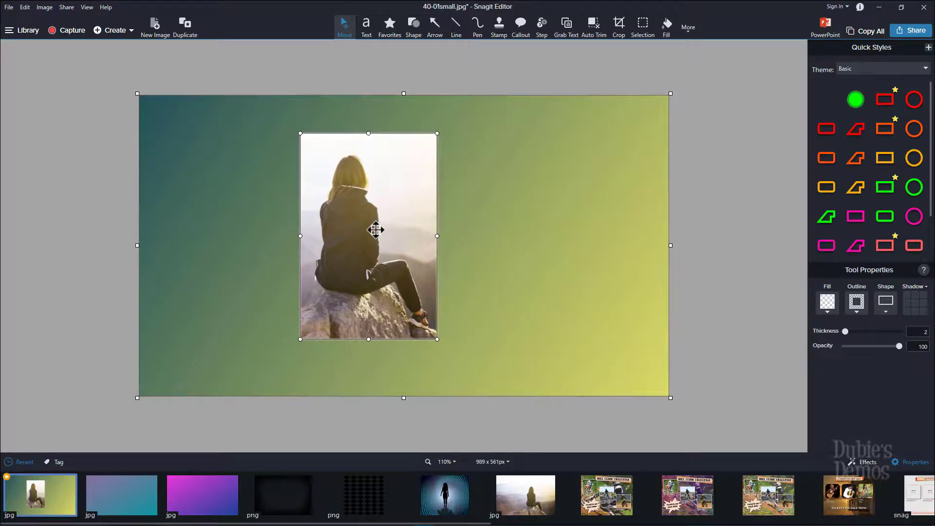
# Give the photo frame a black outline of thickness 9 and a lower-right shadow with distance 9 and opacity 58.
pyautogui.click(856, 310)
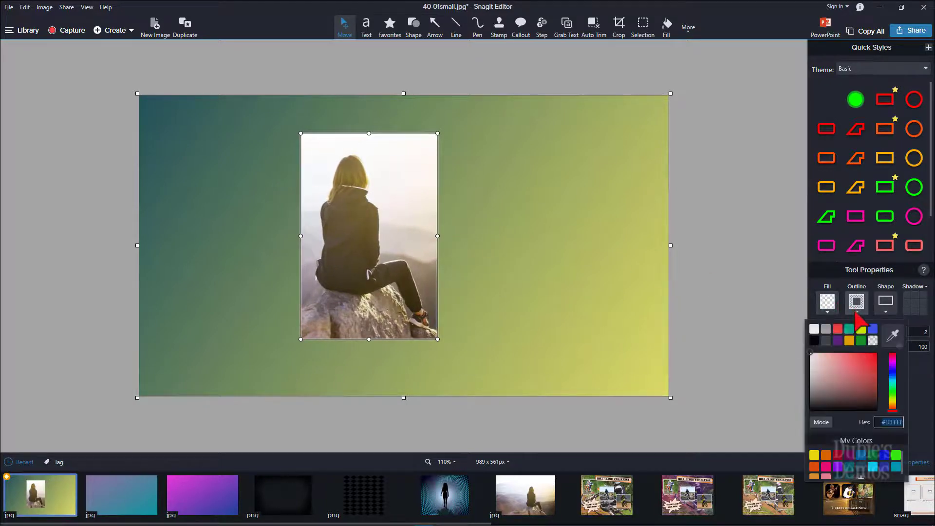
pyautogui.click(814, 341)
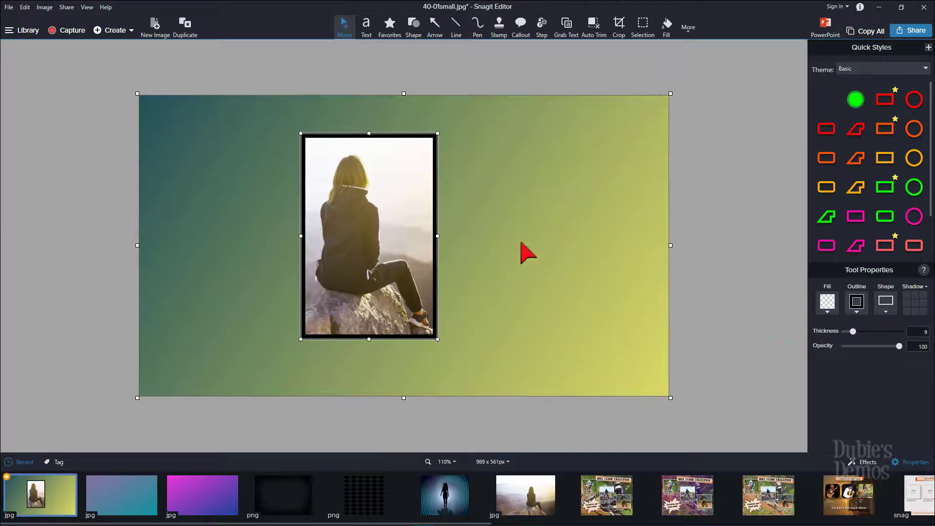
pyautogui.click(924, 314)
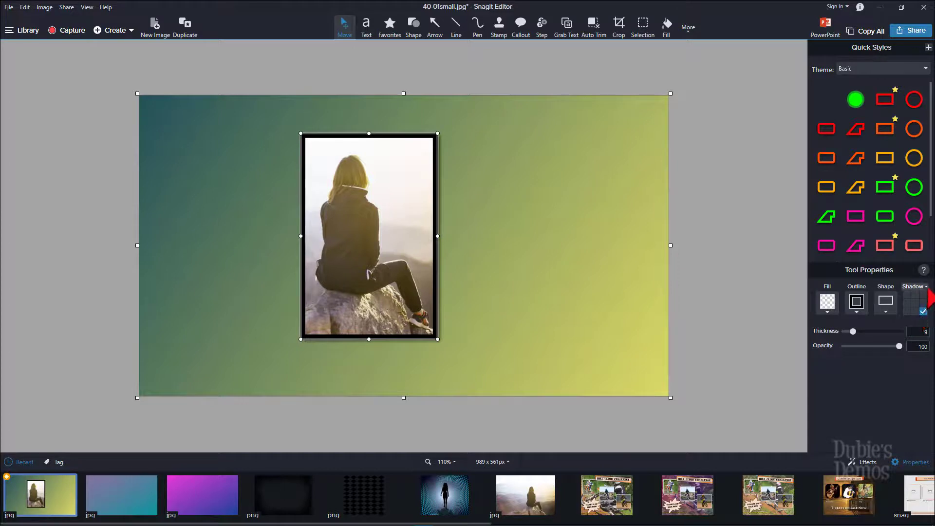
pyautogui.click(927, 291)
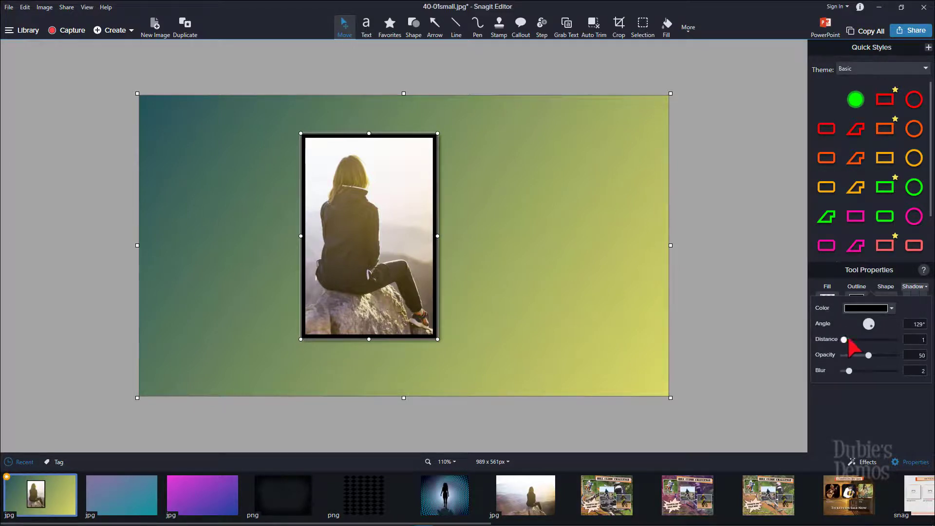
pyautogui.moveTo(847, 342); pyautogui.dragTo(849, 341)
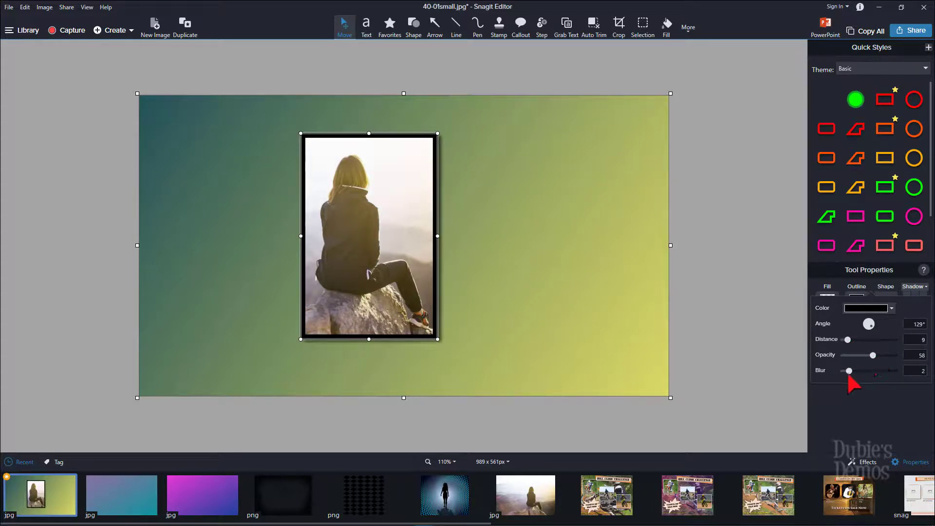
pyautogui.click(653, 340)
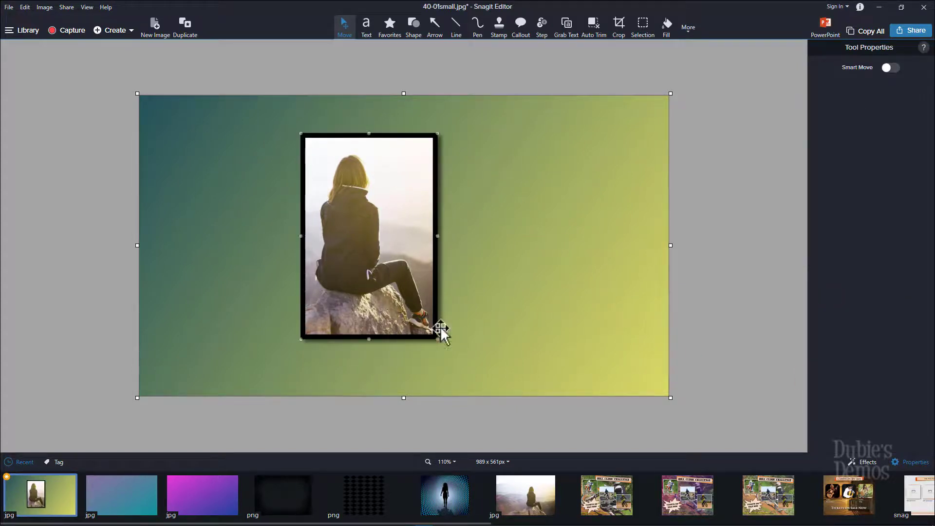
# Paste another placeholder and align its upper-left corner with the inside of the photo's black outline.
pyautogui.rightClick(506, 207)
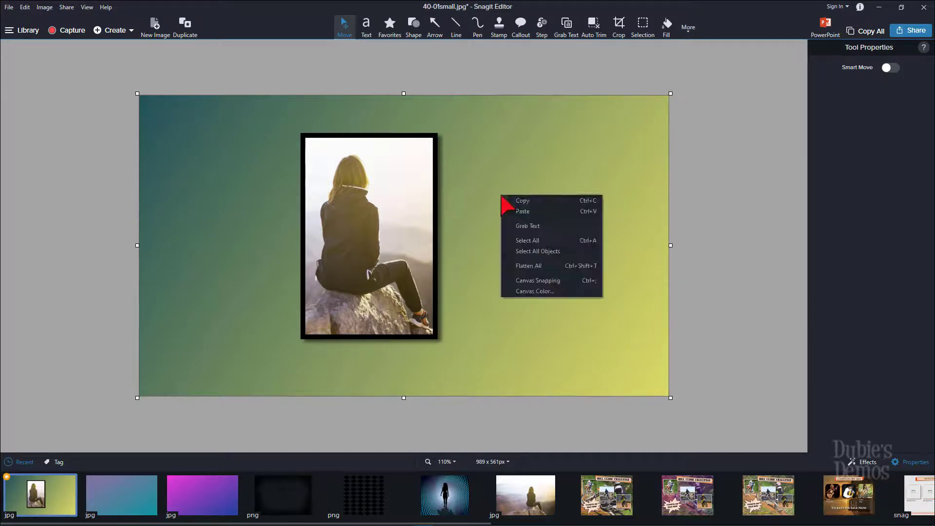
pyautogui.click(527, 223)
pyautogui.moveTo(529, 220); pyautogui.dragTo(408, 264)
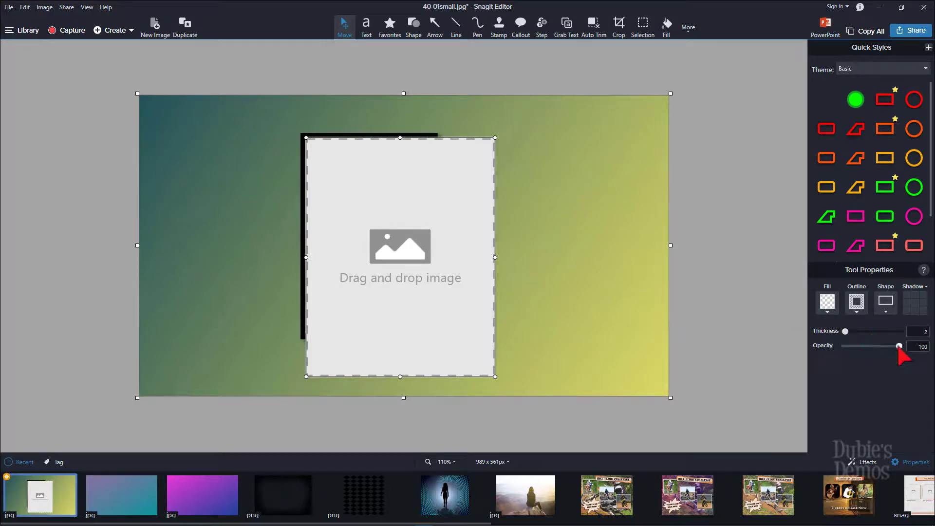
# Reduce the new placeholder's opacity to 53 and resize it to fit exactly inside the photo's black outline.
pyautogui.moveTo(899, 346); pyautogui.dragTo(865, 346)
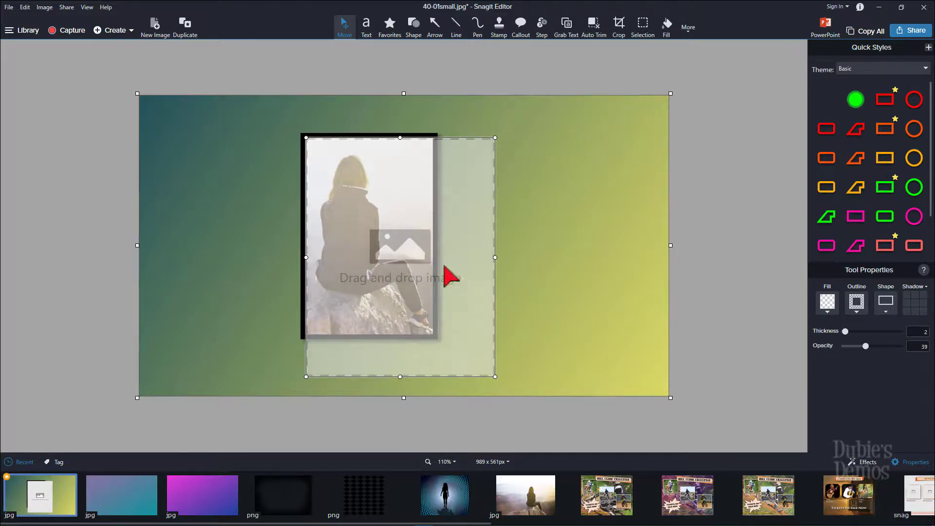
pyautogui.moveTo(495, 376); pyautogui.dragTo(433, 335)
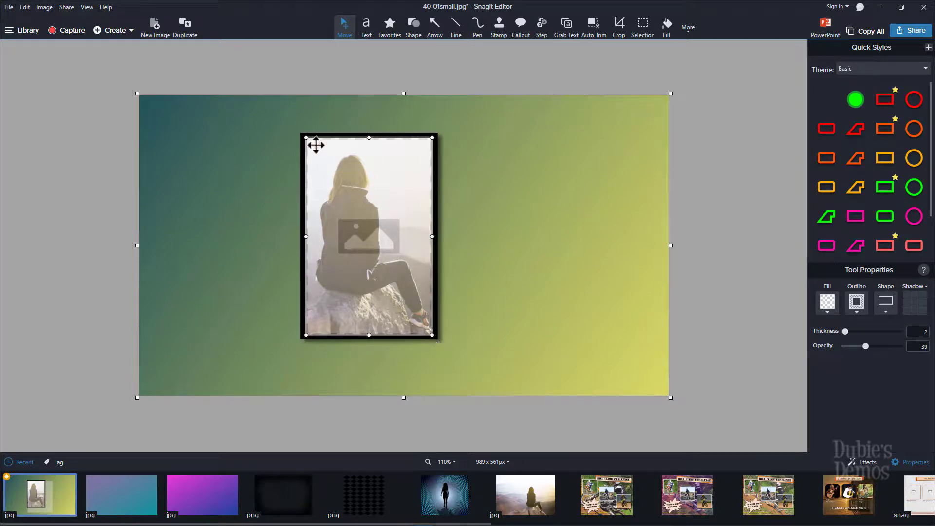
pyautogui.moveTo(298, 132); pyautogui.dragTo(296, 133)
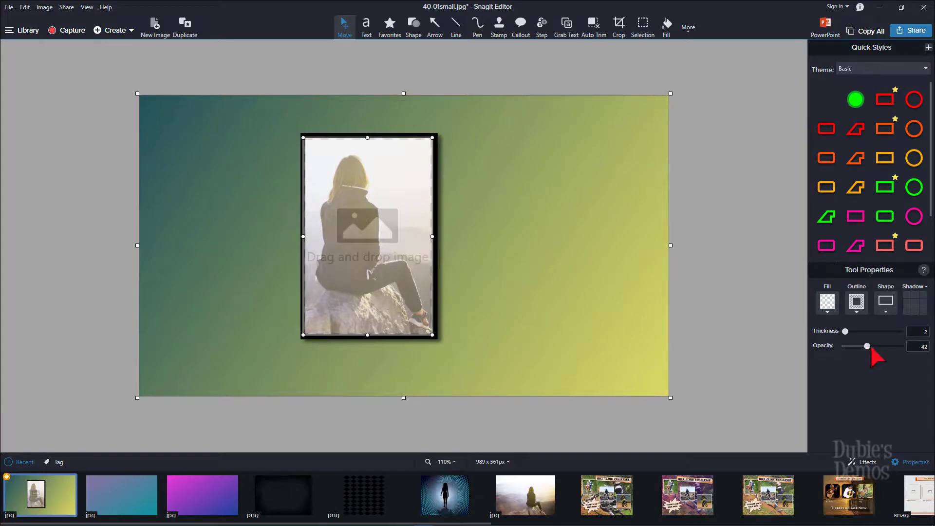
pyautogui.moveTo(876, 346); pyautogui.dragTo(874, 346)
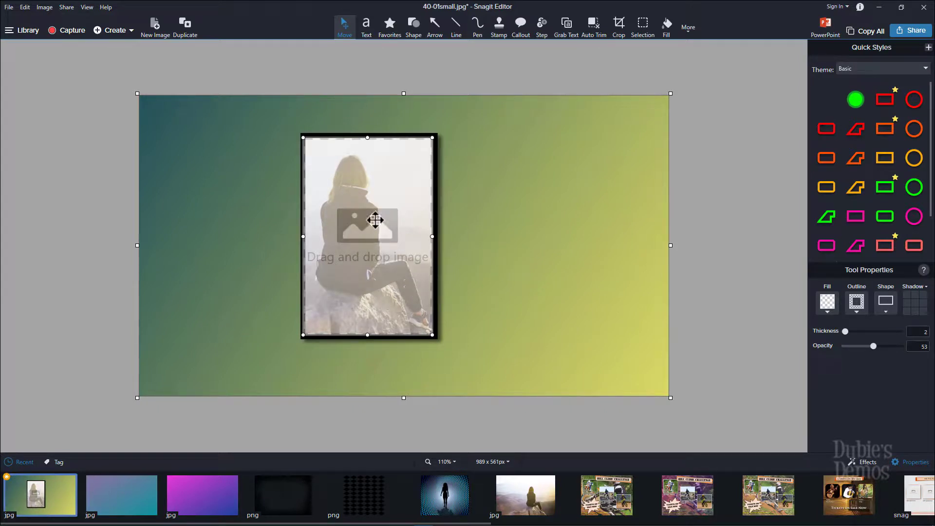
pyautogui.moveTo(363, 238)
pyautogui.mouseDown()
pyautogui.moveTo(409, 234)
pyautogui.moveTo(365, 238)
pyautogui.mouseUp()
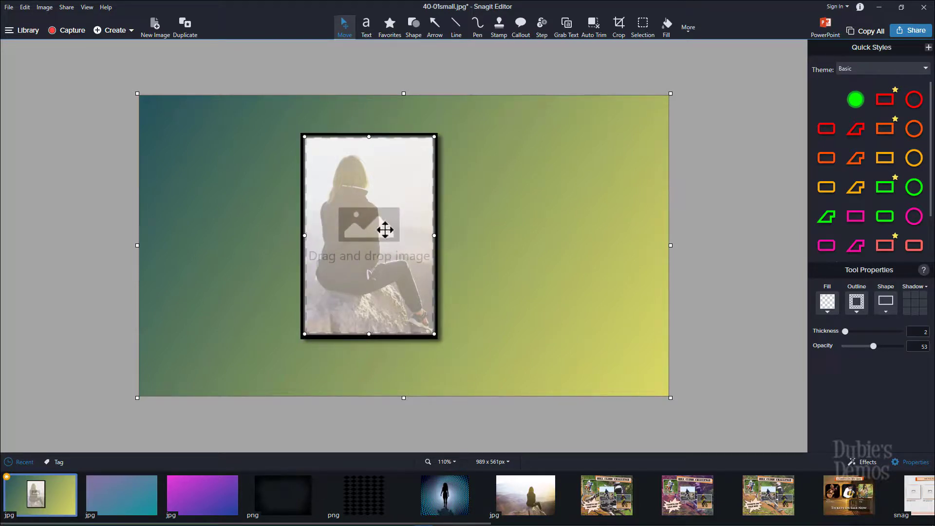
# Fill the overlay placeholder with the magenta-to-purple gradient image and lower its opacity to 31 to tint the photo.
pyautogui.moveTo(205, 506); pyautogui.dragTo(339, 228)
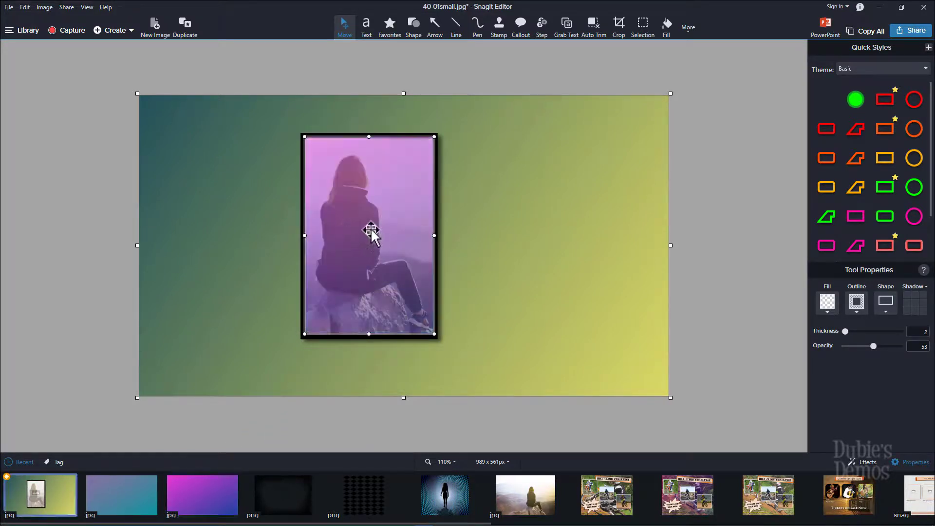
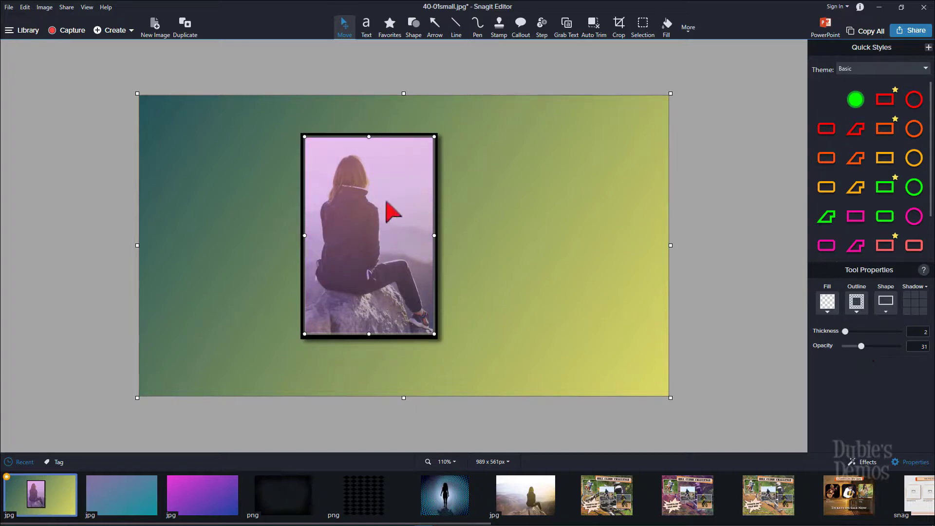
pyautogui.rightClick(488, 197)
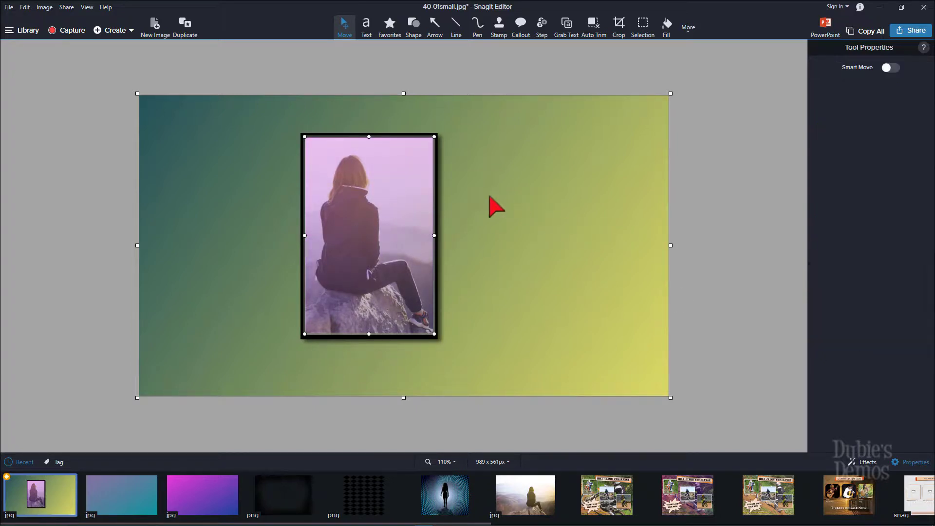
# Paste another placeholder over the tinted photo, reduce its opacity to 58 and fit it exactly inside the black outline.
pyautogui.click(519, 212)
pyautogui.moveTo(524, 237); pyautogui.dragTo(405, 289)
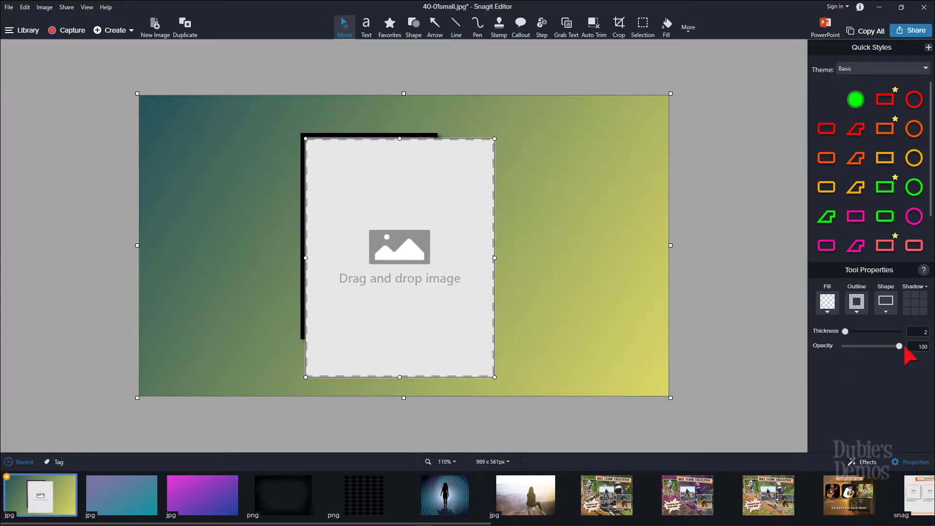
pyautogui.moveTo(884, 350); pyautogui.dragTo(876, 350)
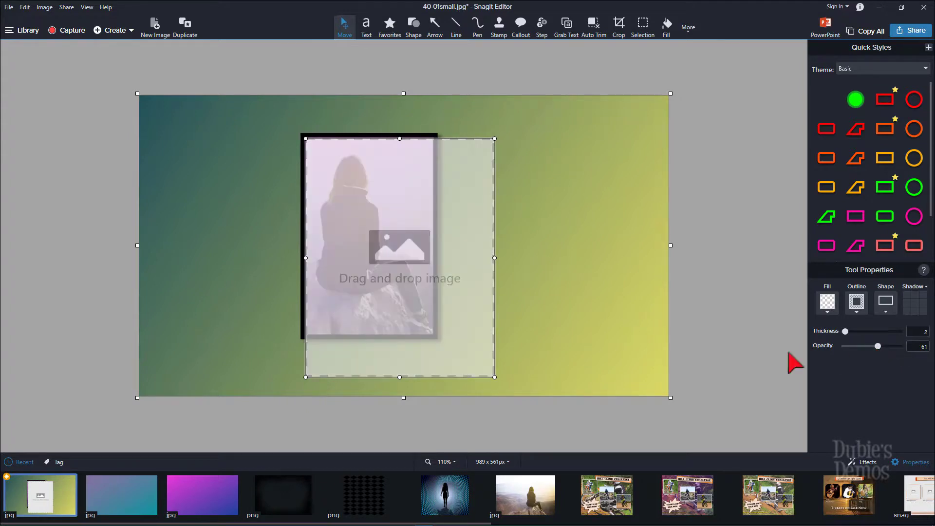
pyautogui.moveTo(492, 375); pyautogui.dragTo(434, 336)
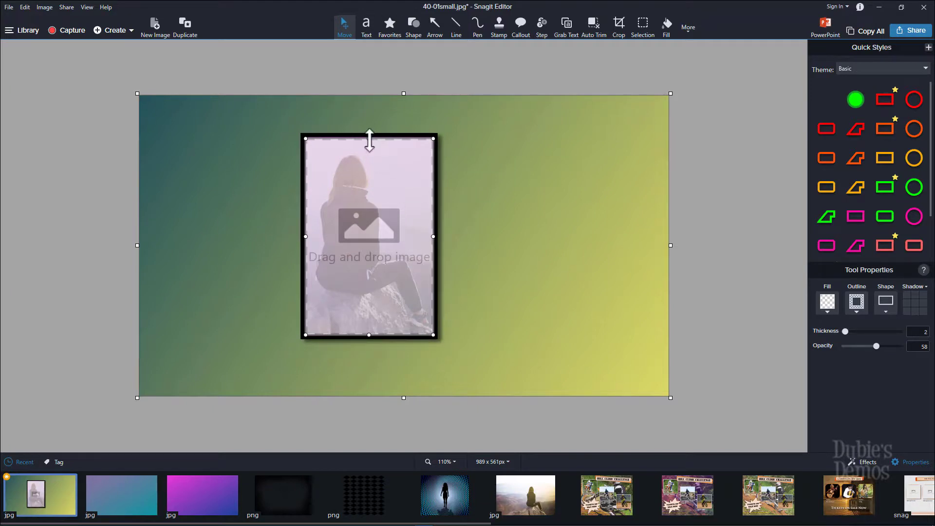
pyautogui.moveTo(369, 140); pyautogui.dragTo(369, 139)
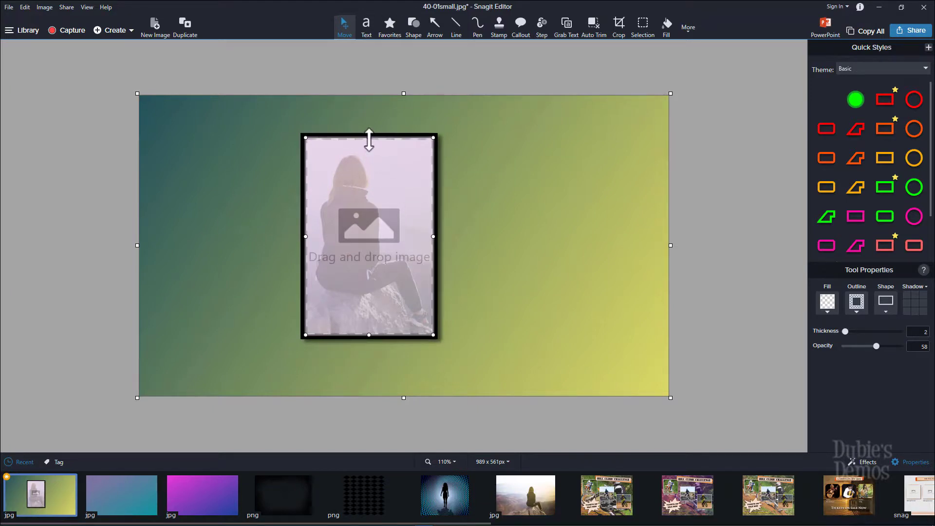
pyautogui.click(596, 225)
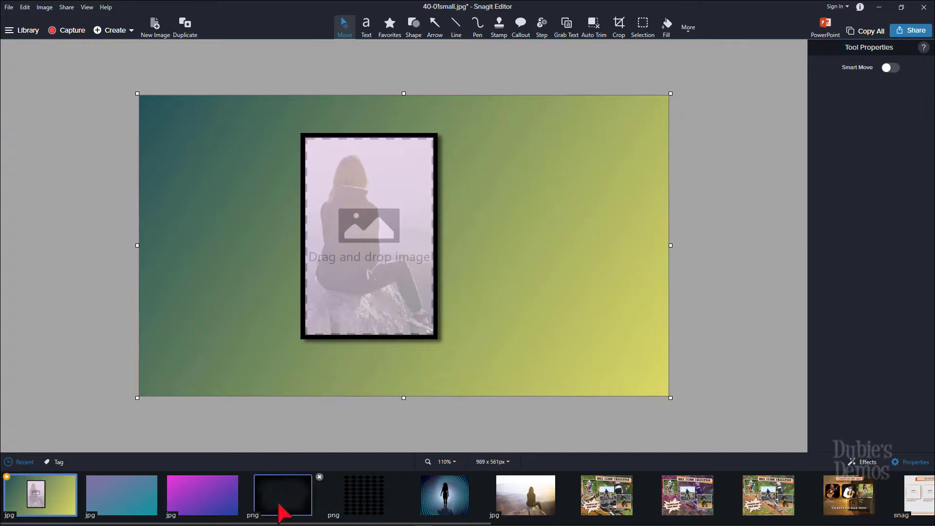
# Fill the new placeholder with the dark grunge vignette PNG and squeeze the image's sides in to the placeholder's left and right edges.
pyautogui.moveTo(282, 502); pyautogui.dragTo(346, 215)
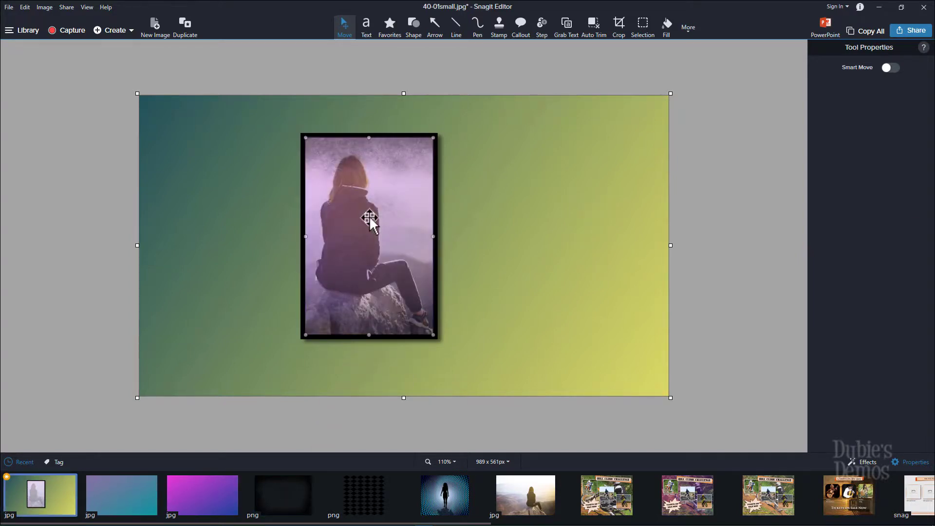
pyautogui.click(369, 218)
pyautogui.click(369, 218)
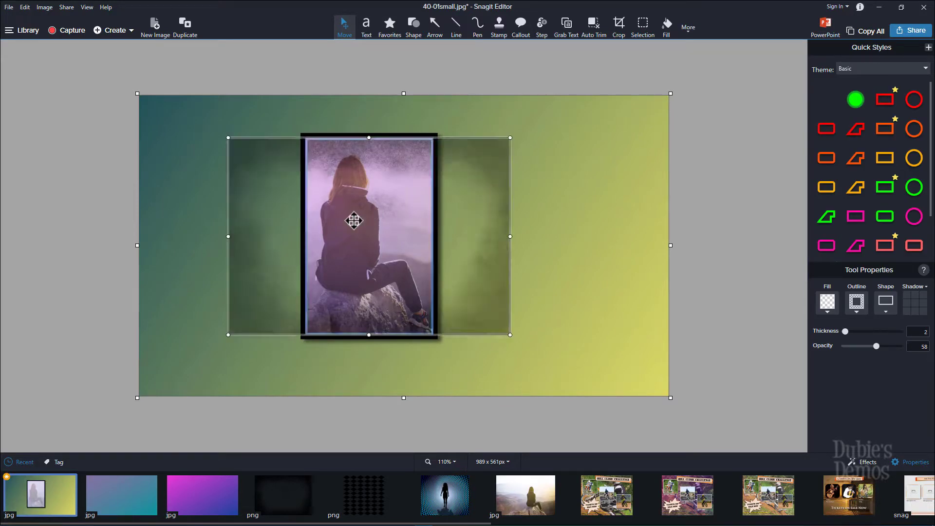
pyautogui.moveTo(228, 237); pyautogui.dragTo(305, 238)
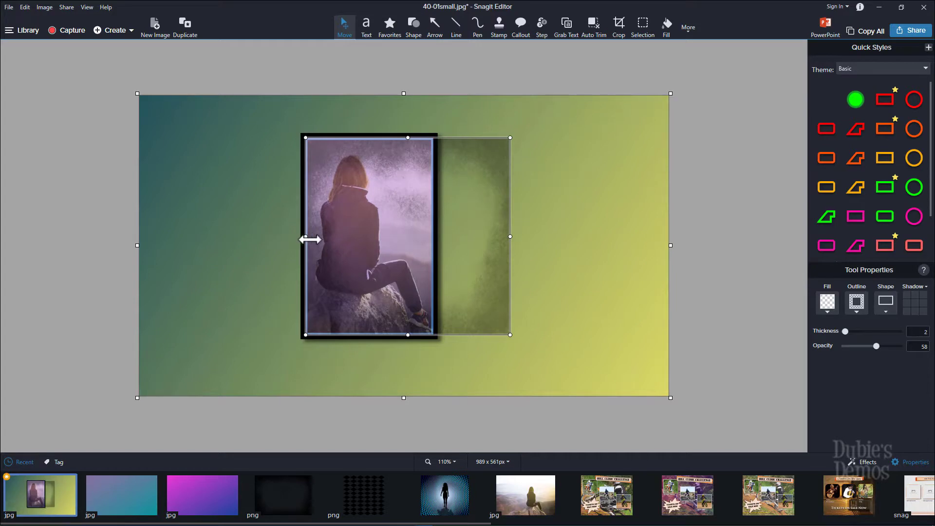
pyautogui.moveTo(510, 237); pyautogui.dragTo(433, 232)
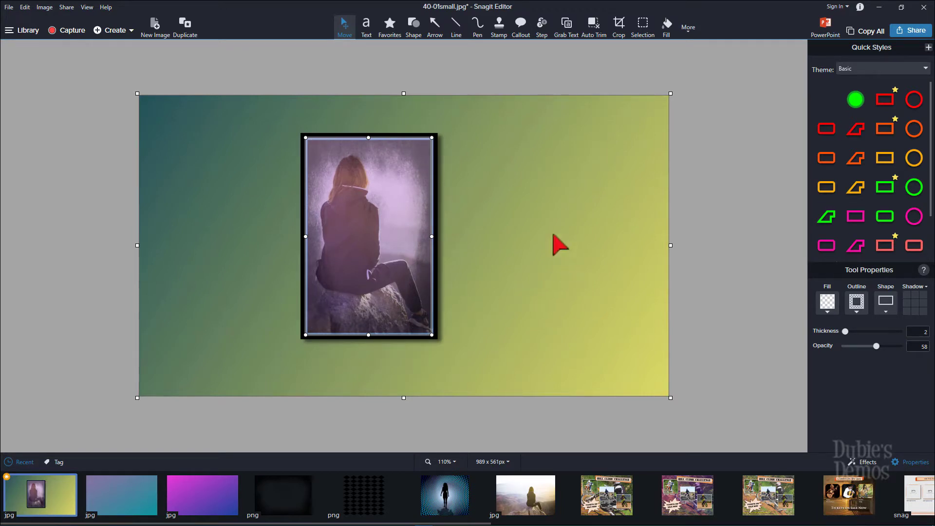
# Lower the vignette overlay's opacity to 17.
pyautogui.click(375, 232)
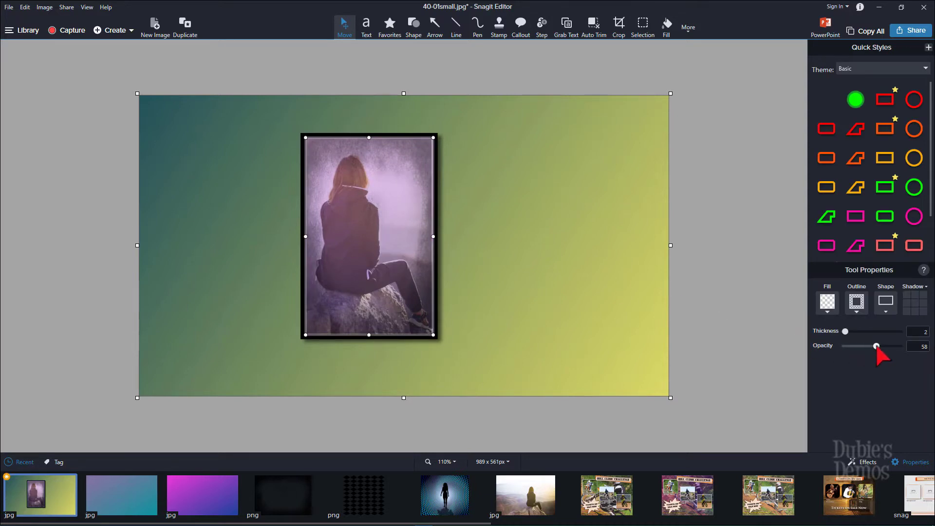
pyautogui.moveTo(870, 347); pyautogui.dragTo(854, 347)
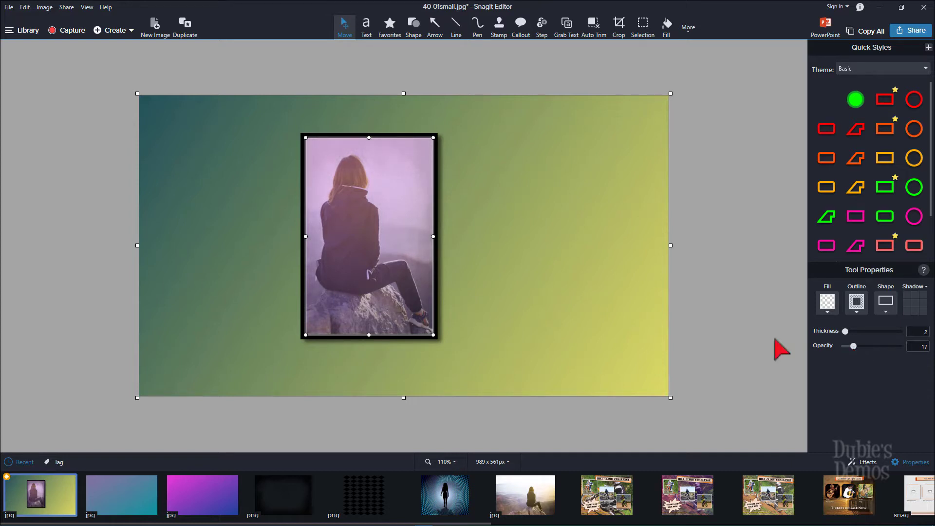
pyautogui.click(616, 301)
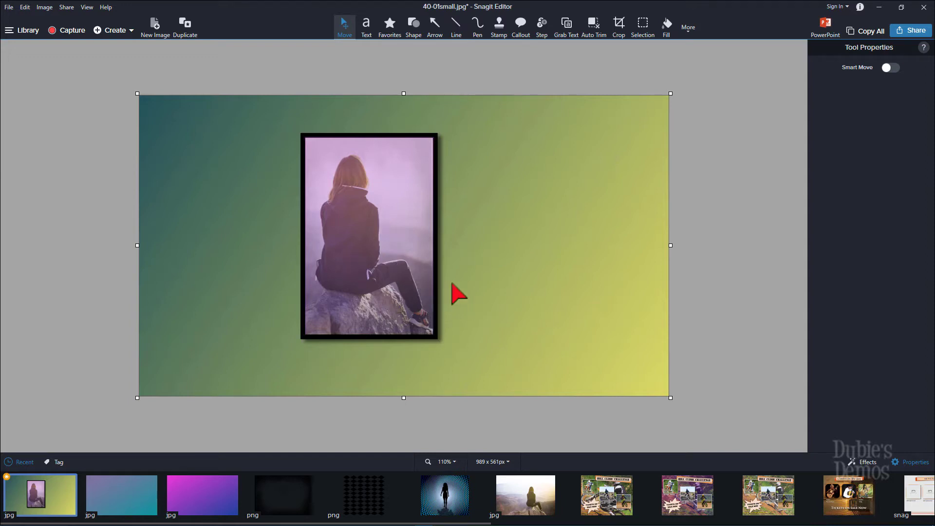
# Move the vignette and magenta overlays apart to show the separate layers, and realign both inside the photo's black outline.
pyautogui.moveTo(317, 235); pyautogui.dragTo(399, 250)
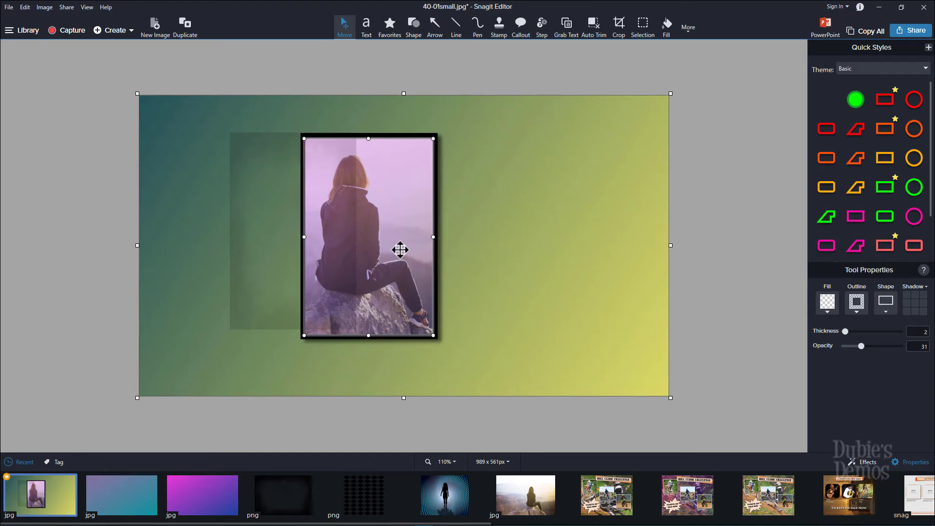
pyautogui.moveTo(400, 248); pyautogui.dragTo(399, 248)
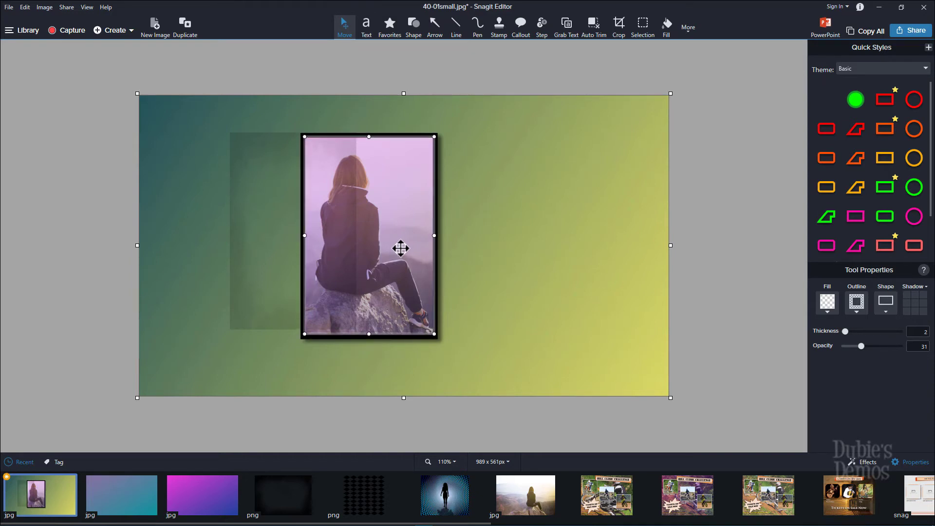
pyautogui.moveTo(261, 243); pyautogui.dragTo(335, 249)
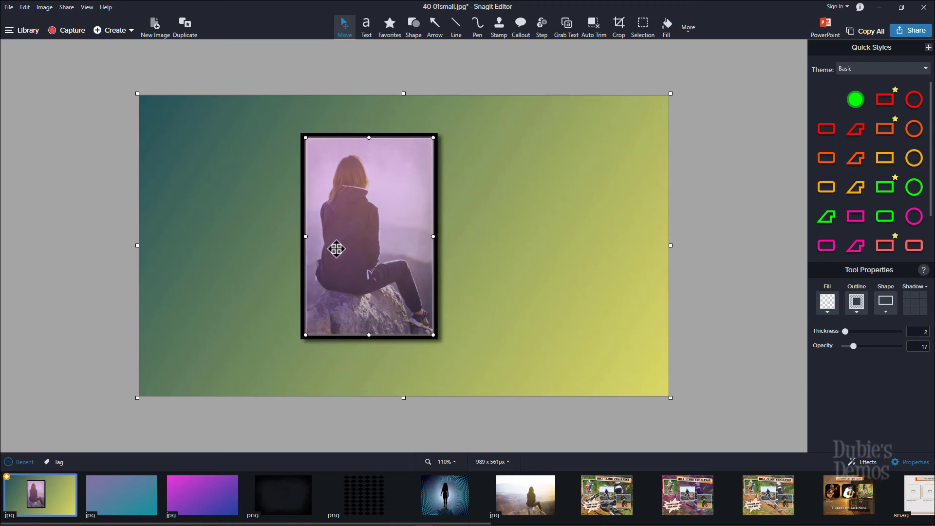